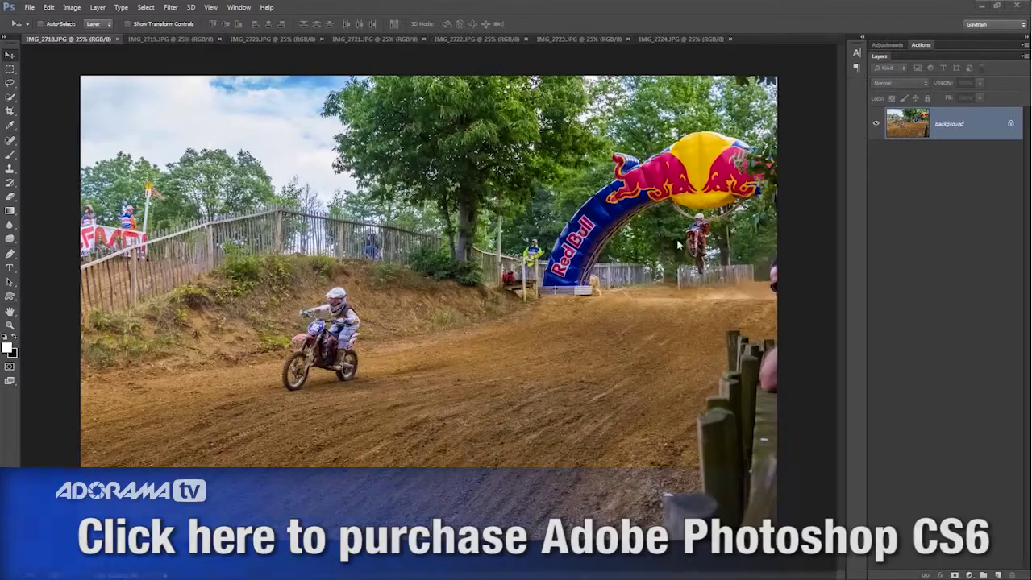
Review the photos IMG_2719 through IMG_2724 in turn, ending on IMG_2724
left_click(191, 38)
left_click(269, 38)
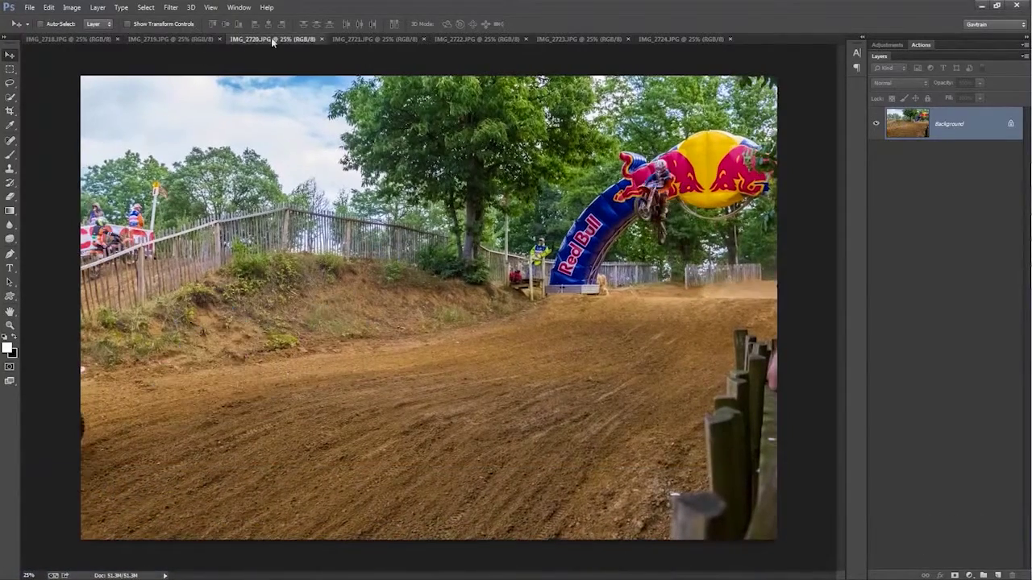
left_click(373, 38)
left_click(472, 39)
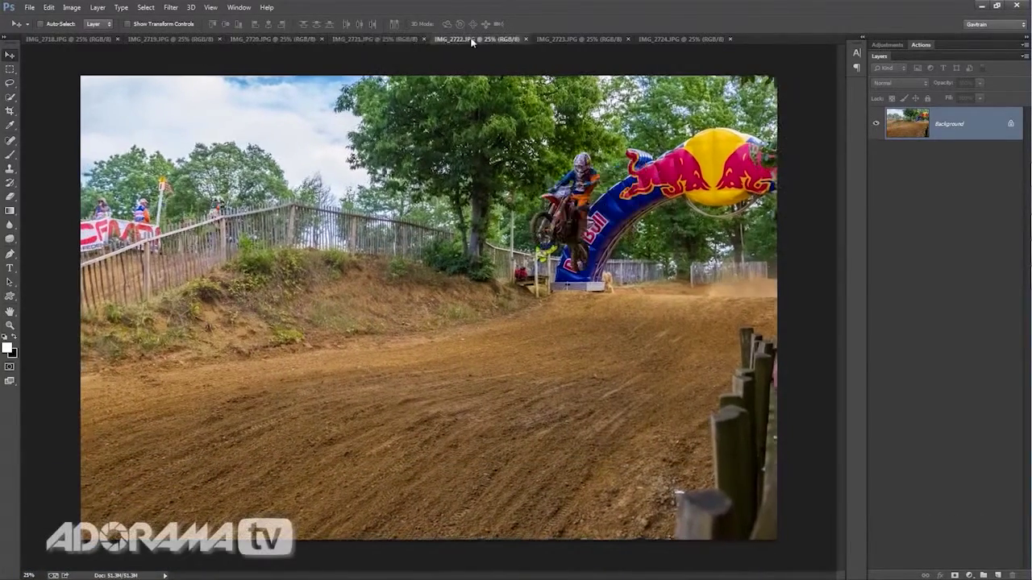
left_click(581, 38)
left_click(682, 39)
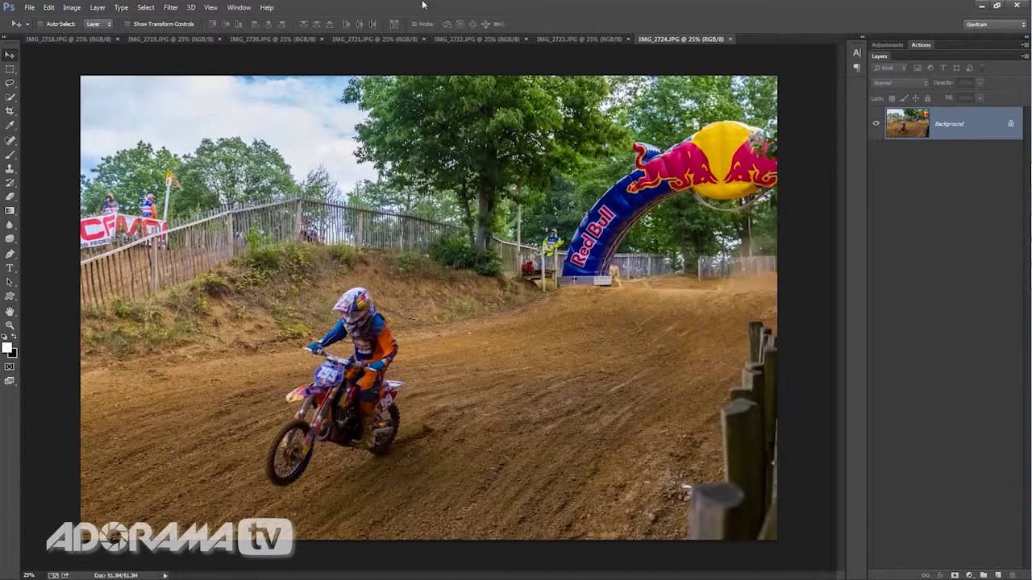
left_click(29, 8)
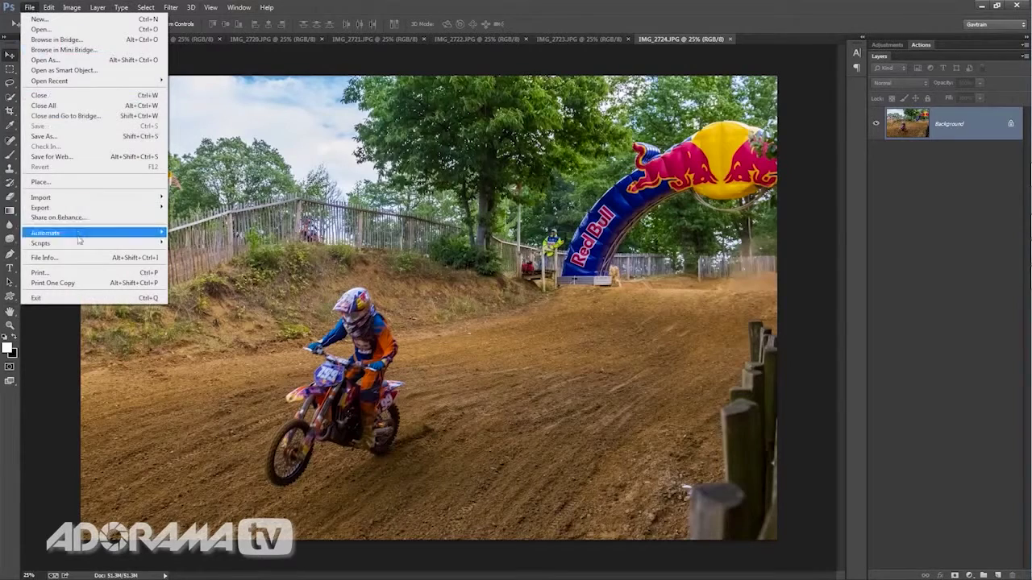
Load all seven open photos into a stack with automatic alignment as a new Untitled1 document
mouse_move(73, 244)
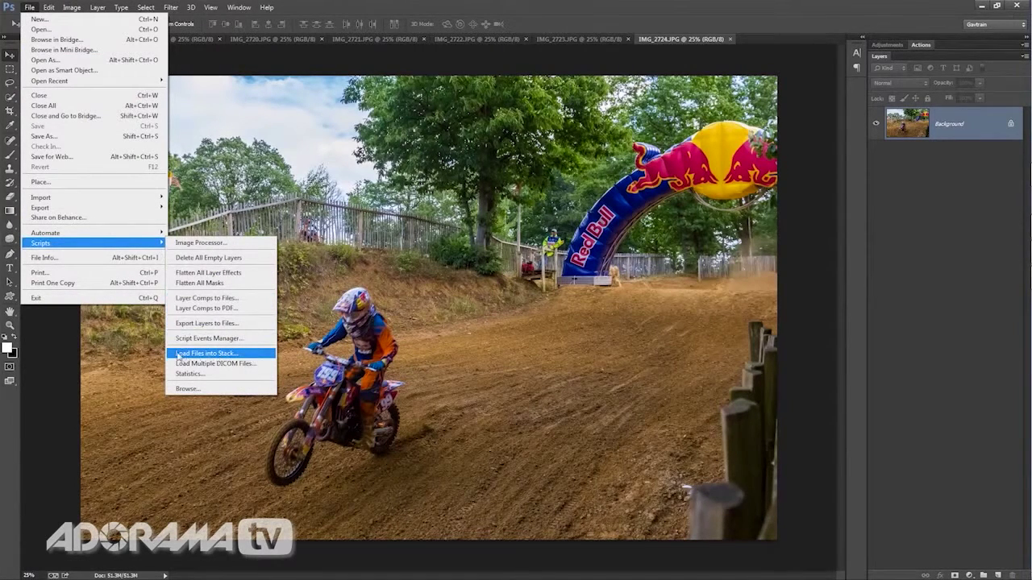
left_click(239, 355)
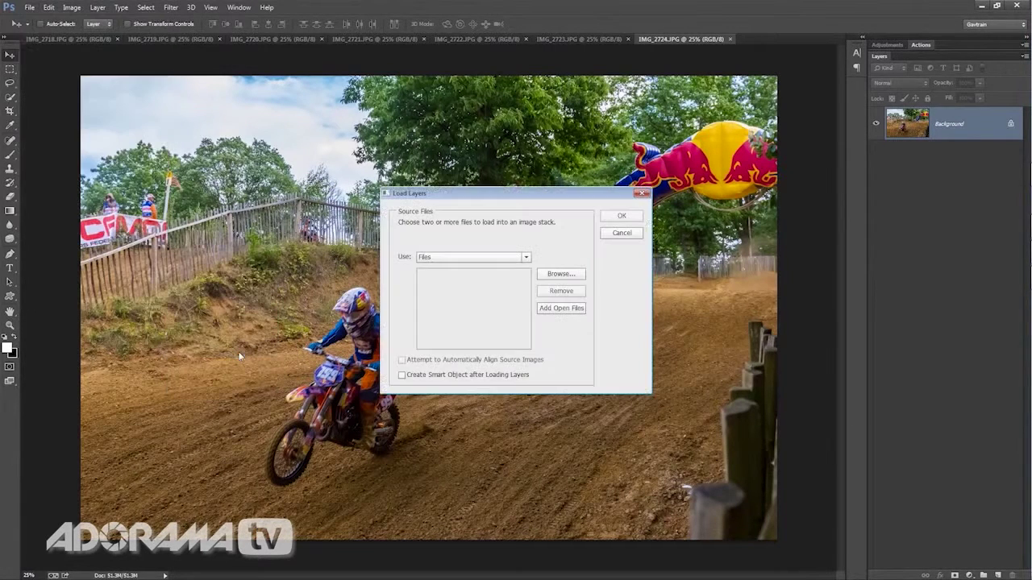
left_click_drag(533, 202, 532, 115)
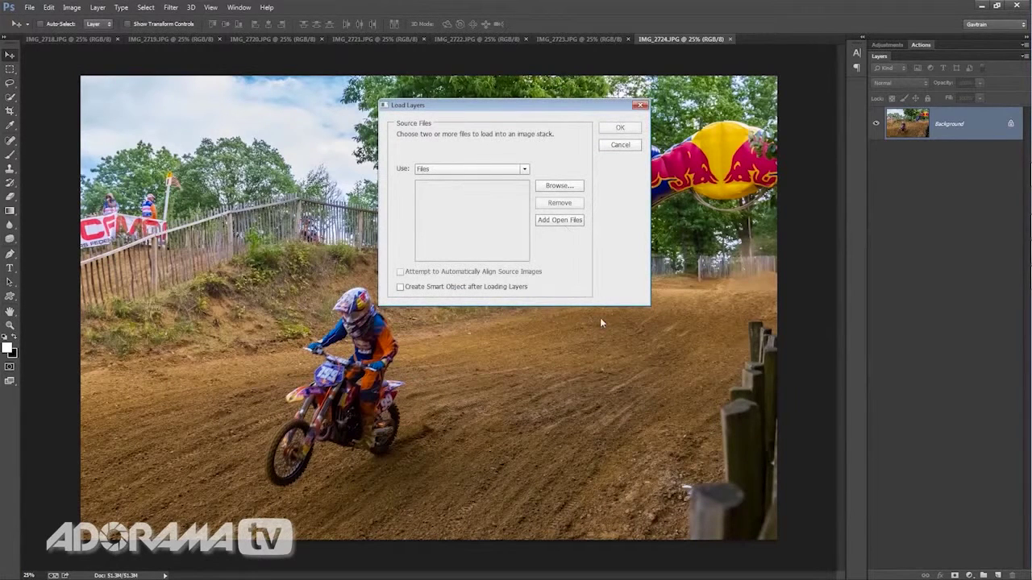
left_click(571, 227)
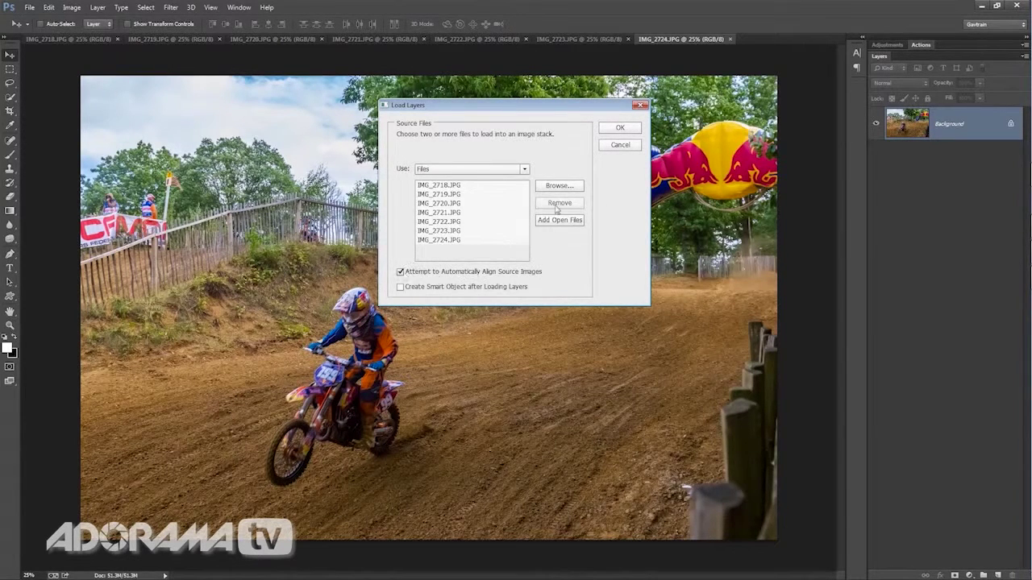
left_click(632, 132)
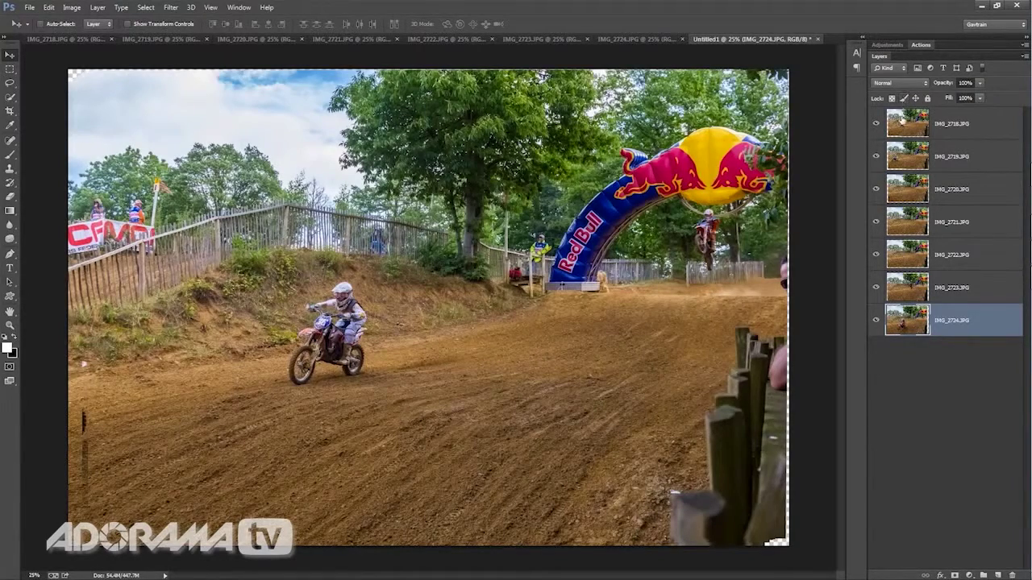
left_click(903, 122)
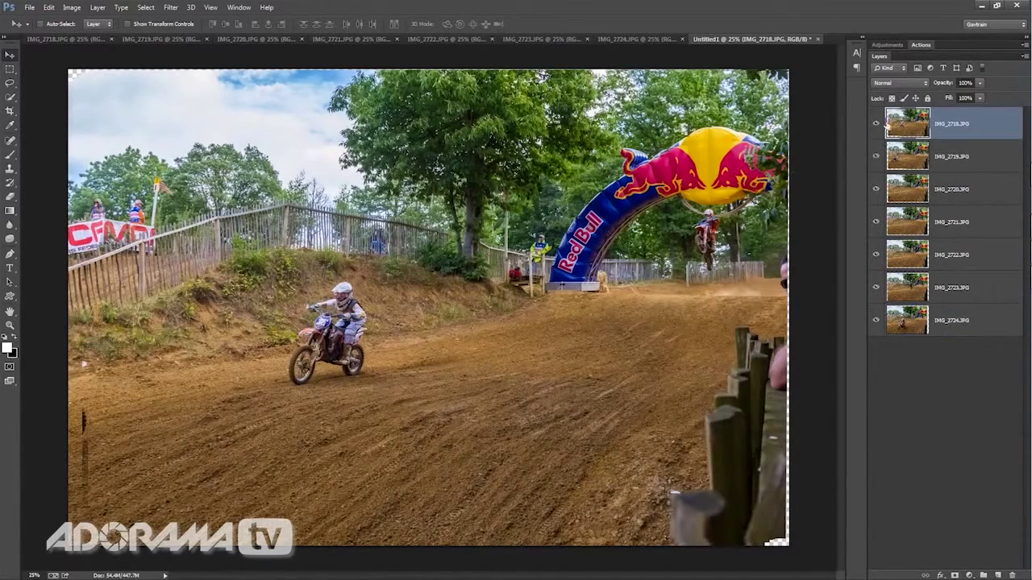
left_click(877, 123)
left_click(876, 157)
left_click(876, 189)
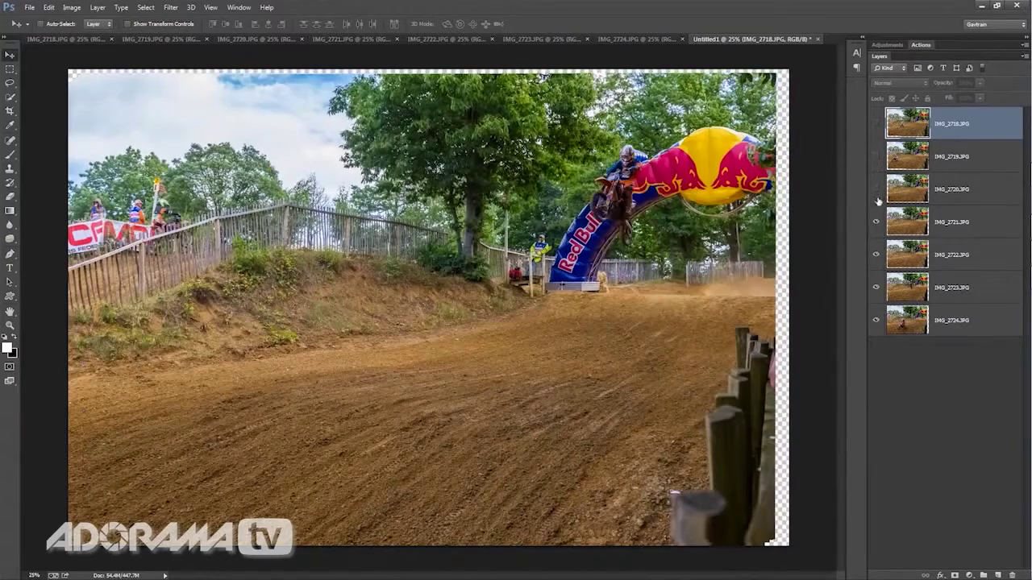
left_click(876, 222)
left_click(876, 254)
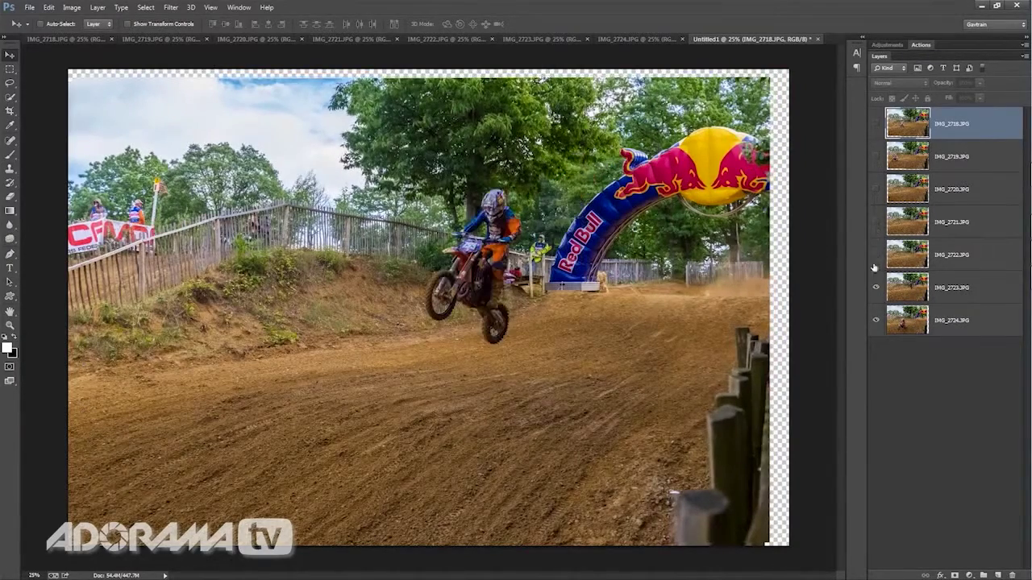
left_click(876, 287)
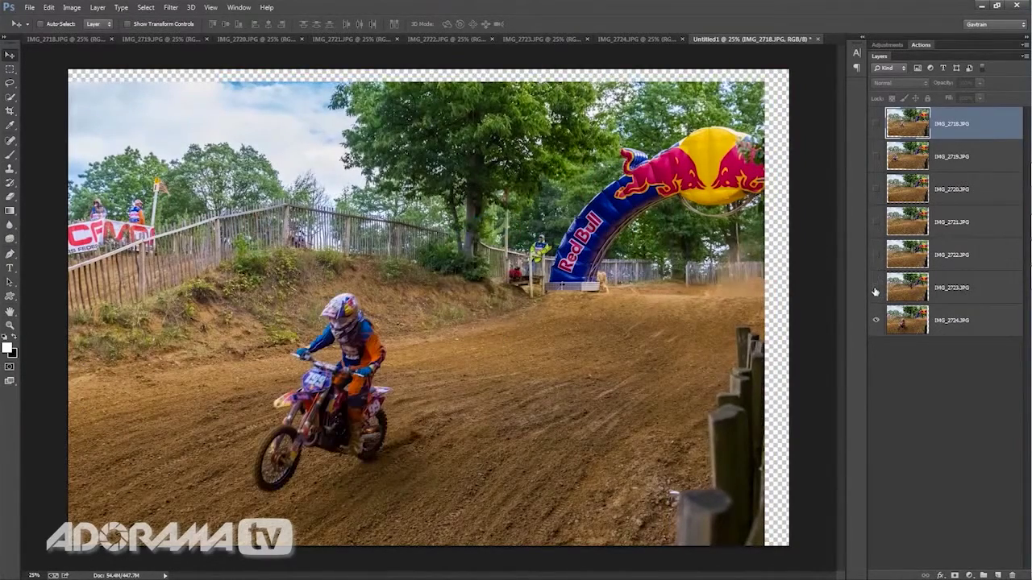
left_click(877, 288)
left_click(876, 255)
left_click(877, 222)
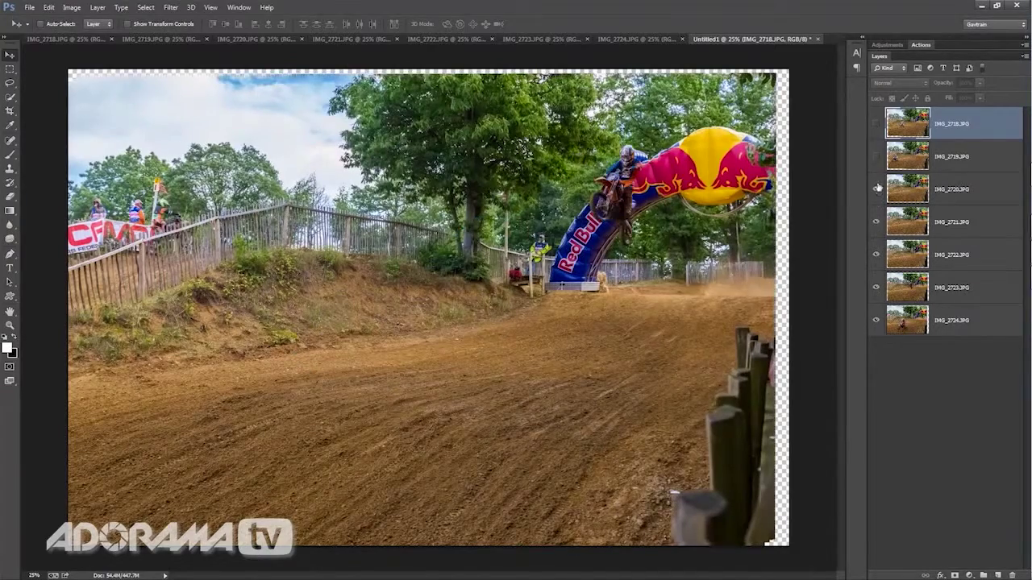
left_click(877, 189)
left_click(877, 156)
left_click(877, 123)
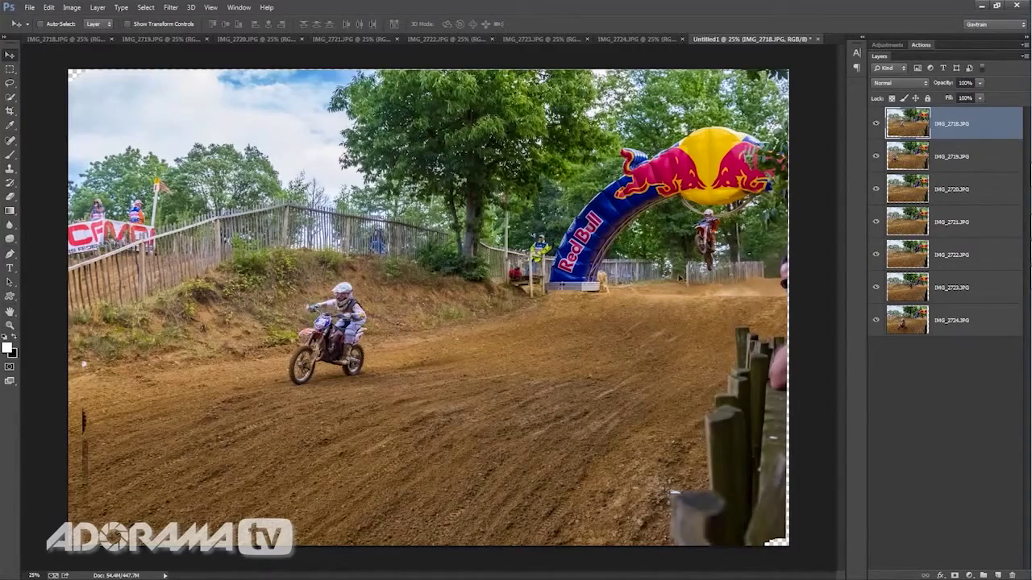
scroll(709, 242, "up", 3)
left_click_drag(732, 231, 666, 225)
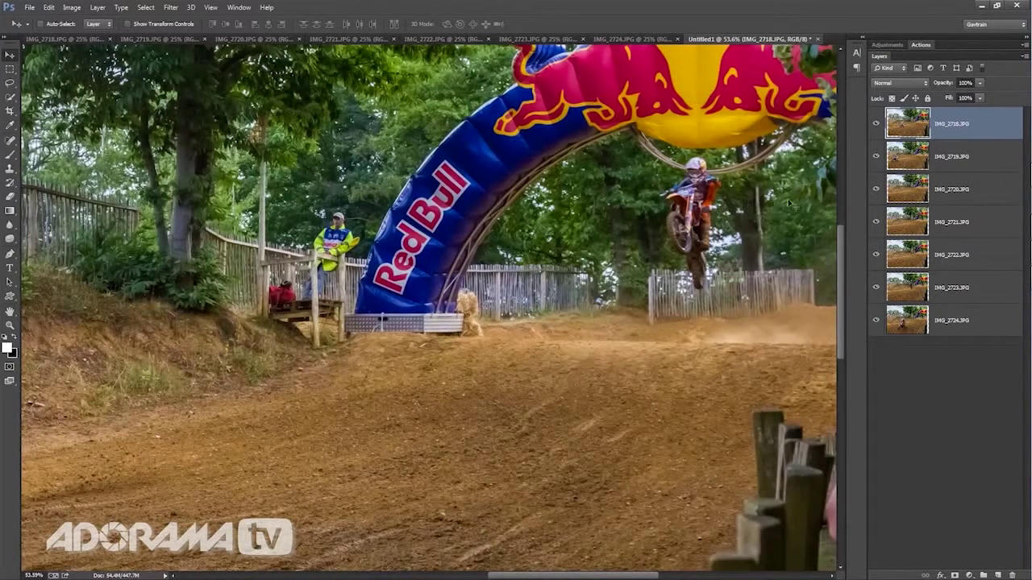
Compare the top frame against the one below and add a white layer mask to IMG_2718
left_click(877, 125)
left_click(877, 125)
left_click(877, 125)
left_click(878, 125)
left_click(877, 125)
left_click(877, 125)
left_click(955, 575)
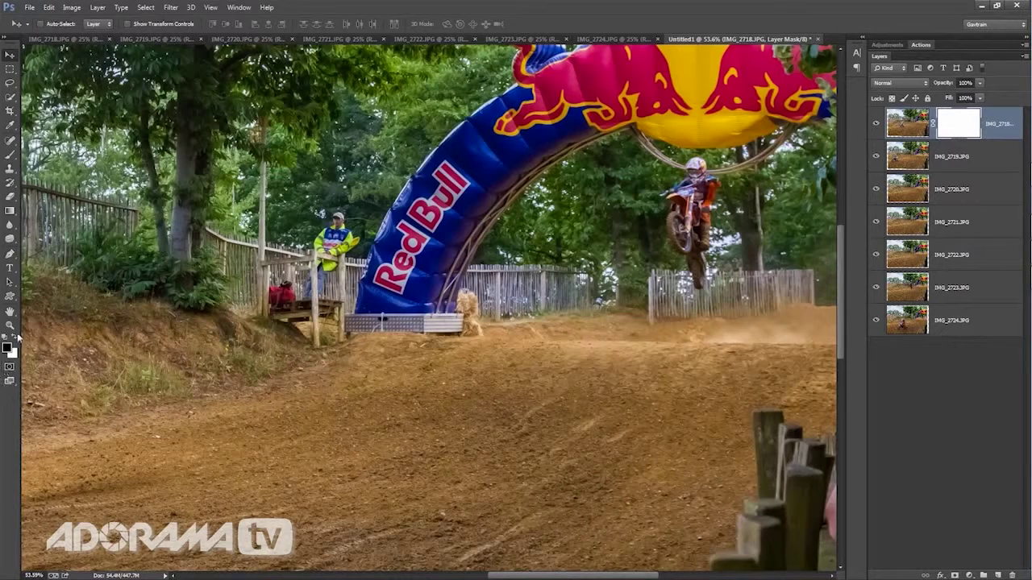
Paint black on the mask with a slightly smaller brush to reveal the second rider, then merge down into IMG_2719
left_click(9, 154)
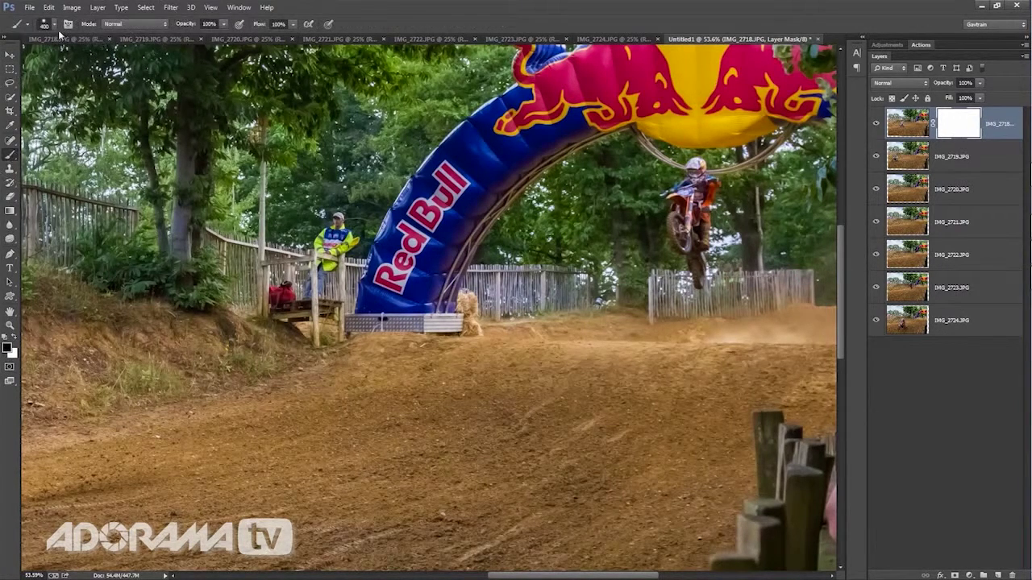
left_click(52, 24)
left_click_drag(110, 60, 107, 60)
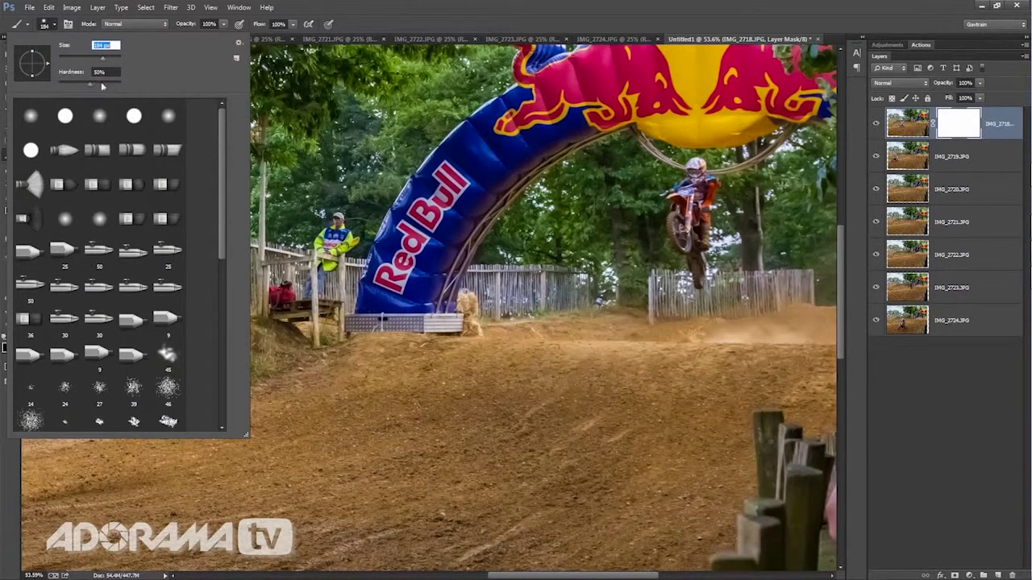
key("Return")
mouse_move(615, 198)
left_mouse_down()
mouse_move(650, 108)
mouse_move(641, 252)
mouse_move(629, 179)
mouse_move(645, 109)
mouse_move(629, 238)
left_mouse_up()
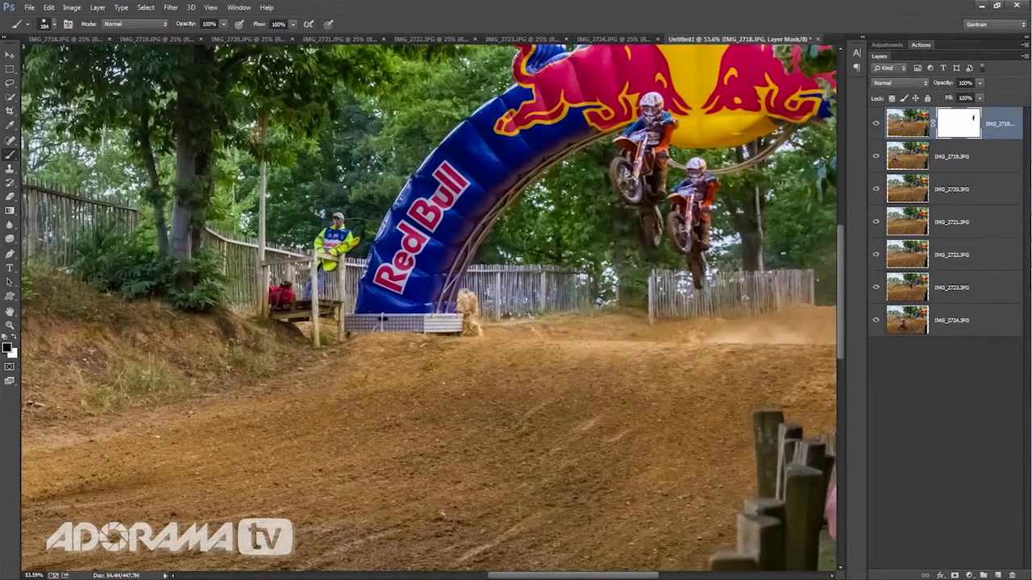
left_click(97, 8)
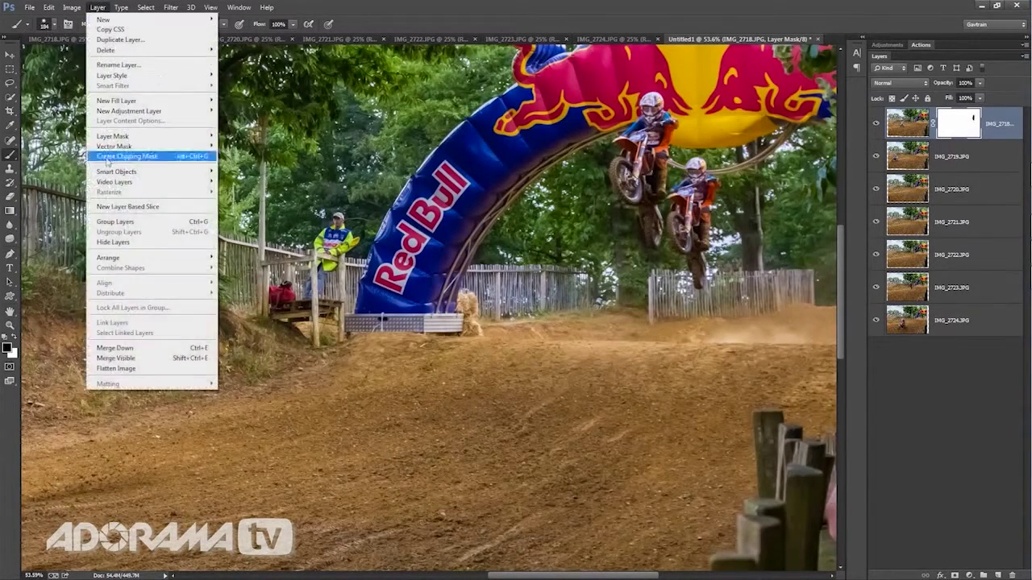
left_click(139, 349)
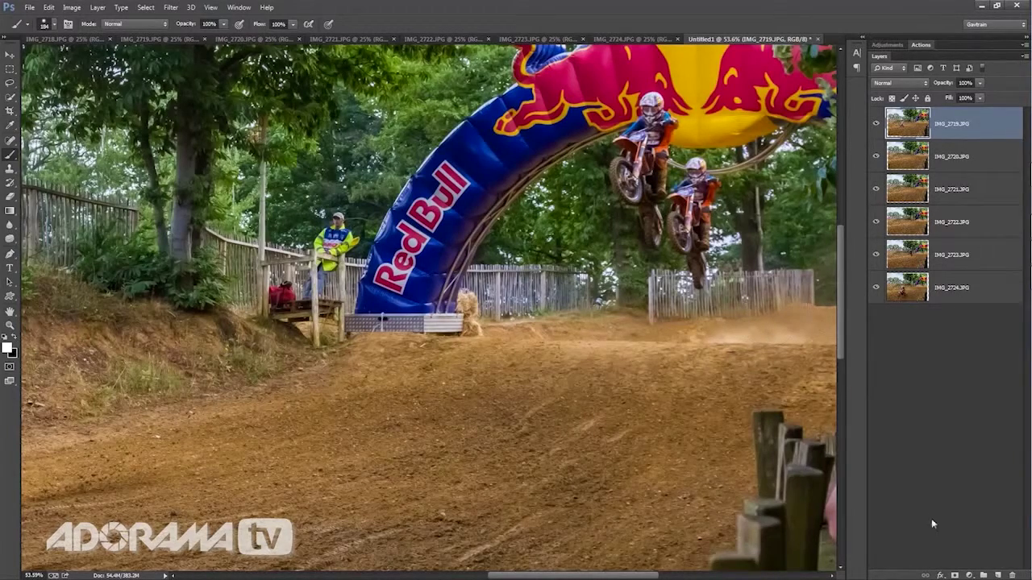
Mask IMG_2719 and paint to reveal IMG_2720's rider jumping on the arch
left_click(955, 576)
left_click(877, 125)
left_click(877, 125)
left_click(877, 125)
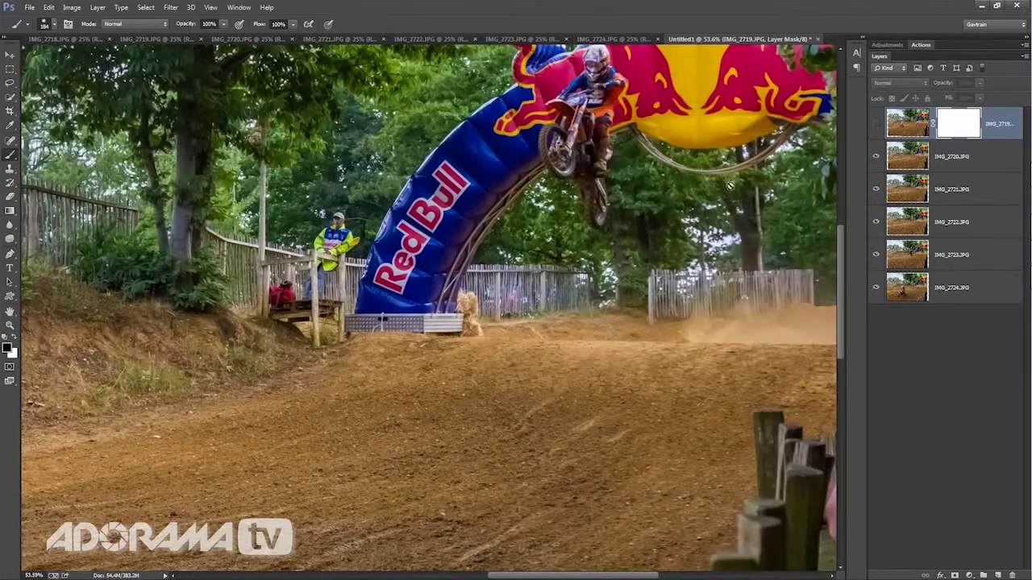
left_click_drag(698, 164, 632, 274)
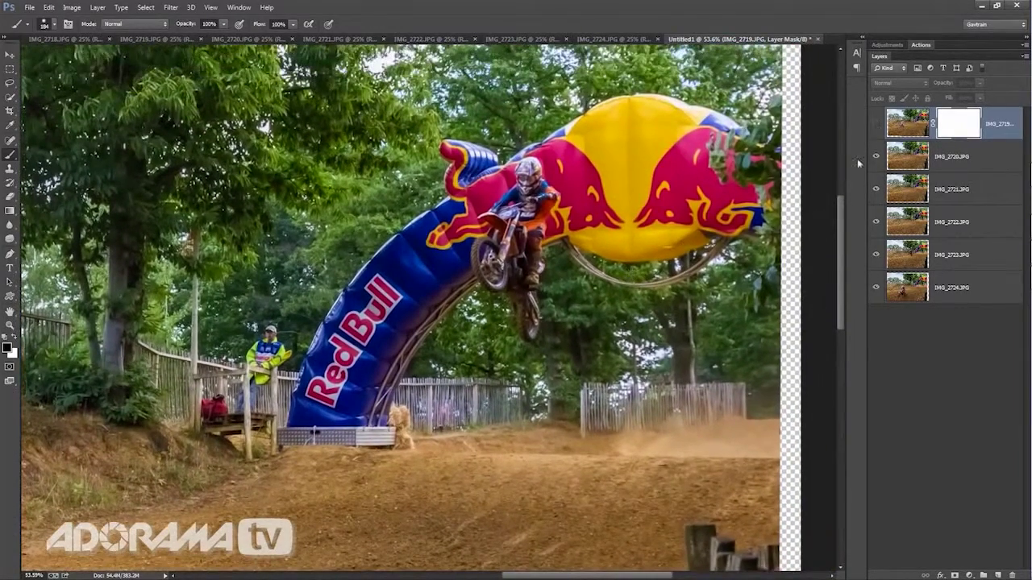
left_click(877, 125)
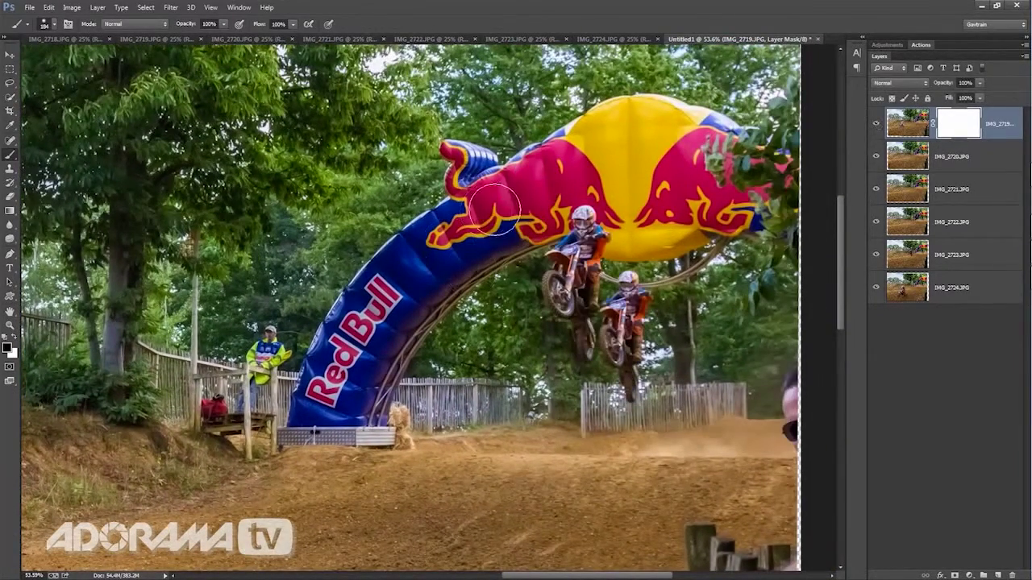
mouse_move(507, 210)
left_mouse_down()
mouse_move(525, 161)
mouse_move(527, 193)
mouse_move(500, 224)
mouse_move(488, 267)
mouse_move(530, 227)
mouse_move(514, 262)
mouse_move(520, 337)
mouse_move(513, 268)
mouse_move(531, 195)
mouse_move(523, 166)
mouse_move(529, 202)
mouse_move(488, 263)
mouse_move(515, 339)
left_mouse_up()
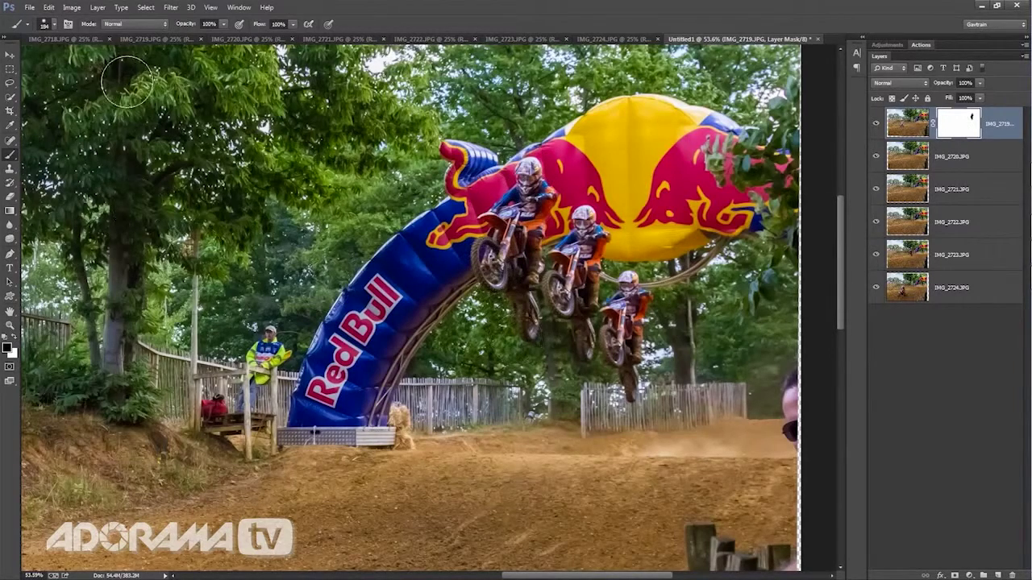
Merge the masked layer down into IMG_2720 and give IMG_2720 a white layer mask
left_click(97, 10)
left_click(113, 348)
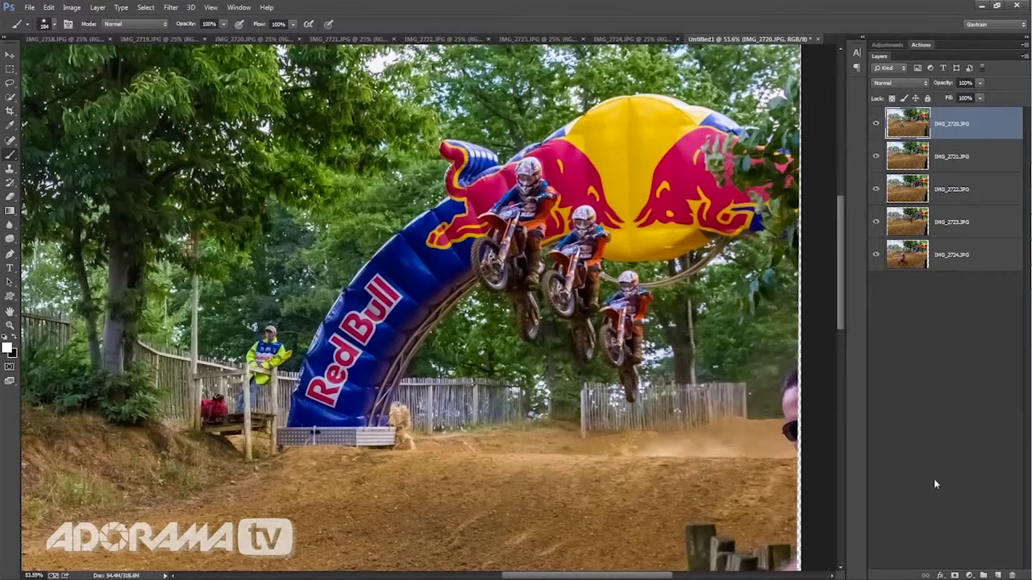
left_click(955, 575)
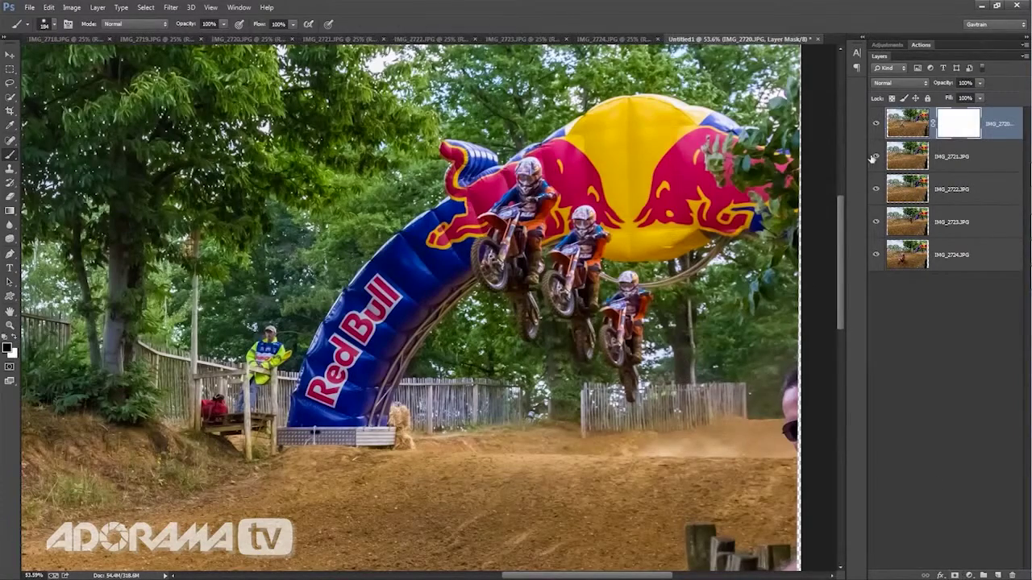
left_click(876, 124)
Compare layers and paint the mask to reveal the lower layer's jumping riders
left_click(877, 124)
left_click(877, 125)
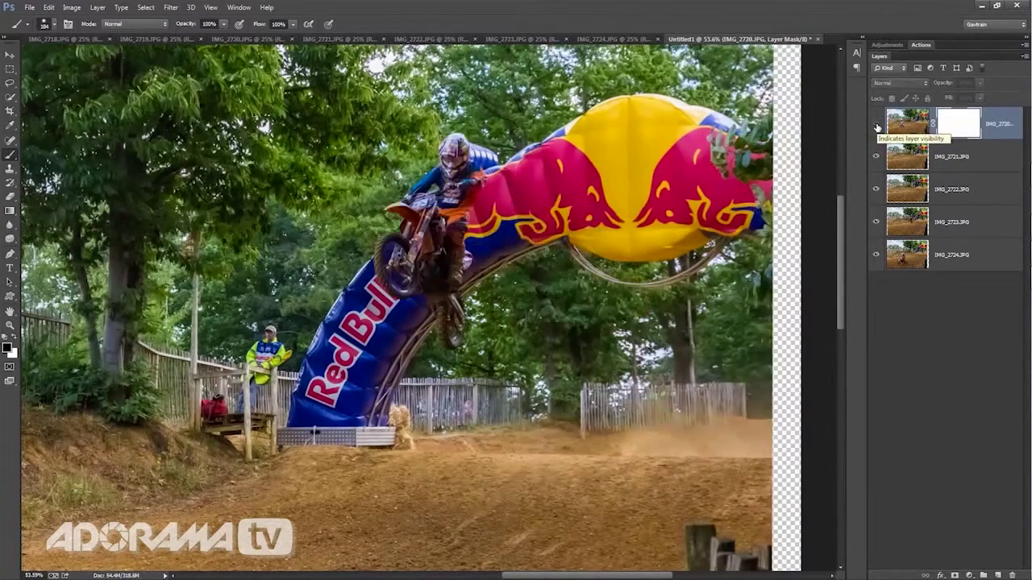
left_click(876, 124)
mouse_move(428, 193)
left_mouse_down()
mouse_move(457, 154)
mouse_move(436, 169)
mouse_move(411, 238)
mouse_move(414, 216)
mouse_move(391, 224)
mouse_move(399, 270)
mouse_move(448, 174)
mouse_move(458, 184)
mouse_move(427, 269)
mouse_move(449, 311)
mouse_move(407, 243)
mouse_move(432, 240)
left_mouse_up()
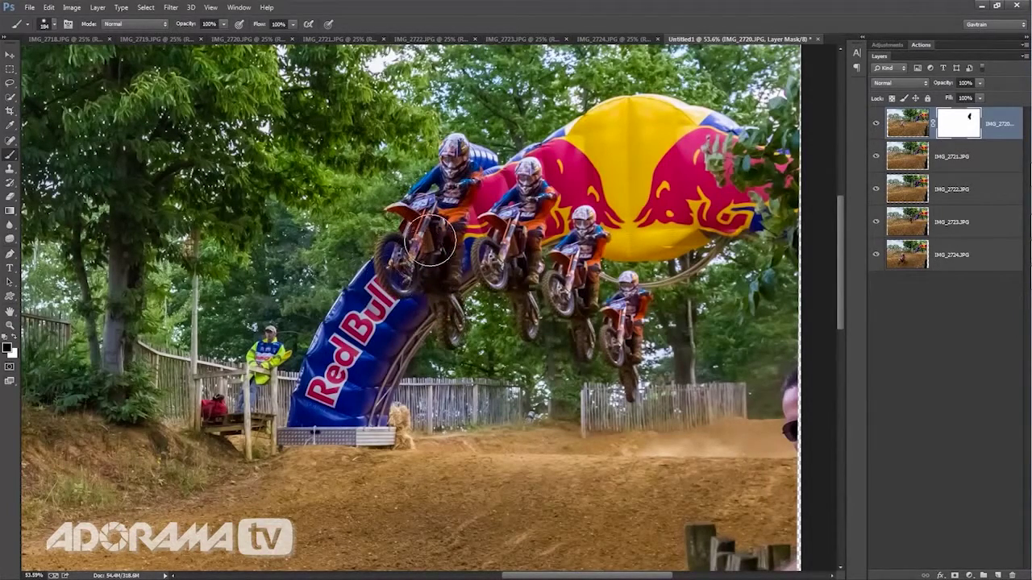
scroll(432, 240, "up", 2)
scroll(433, 262, "up", 2)
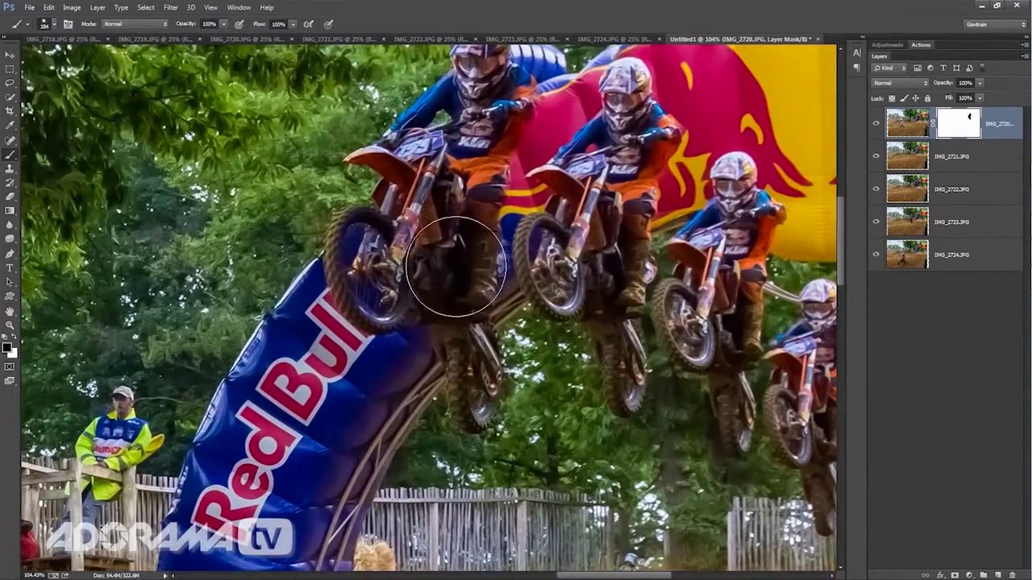
With a smaller brush, refine the mask around the first bike's wheel, swapping black and white as needed
key("bracketleft")
key("bracketleft")
key("bracketleft")
key("bracketleft")
key("bracketleft")
left_click_drag(493, 257, 488, 260)
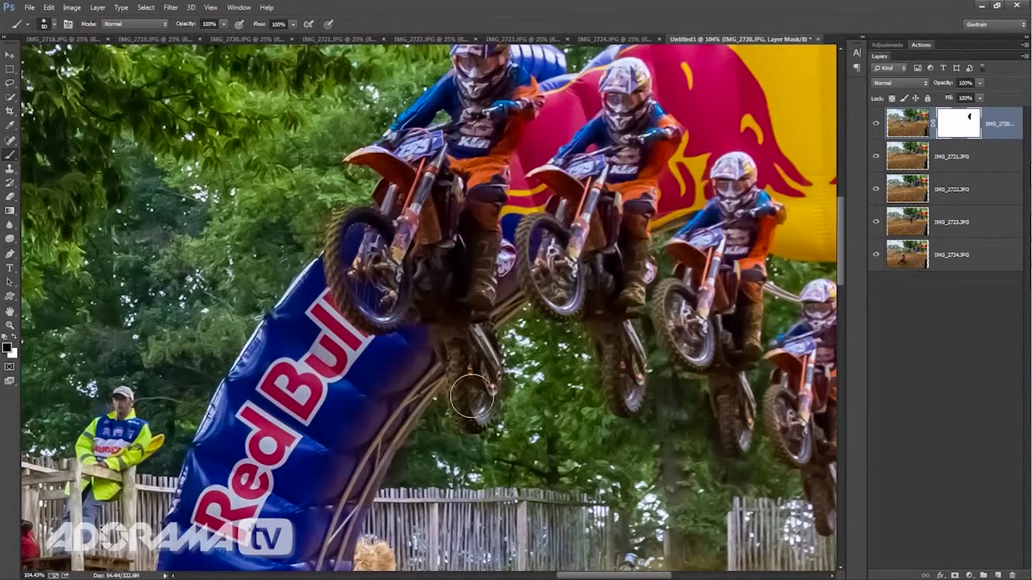
key("x")
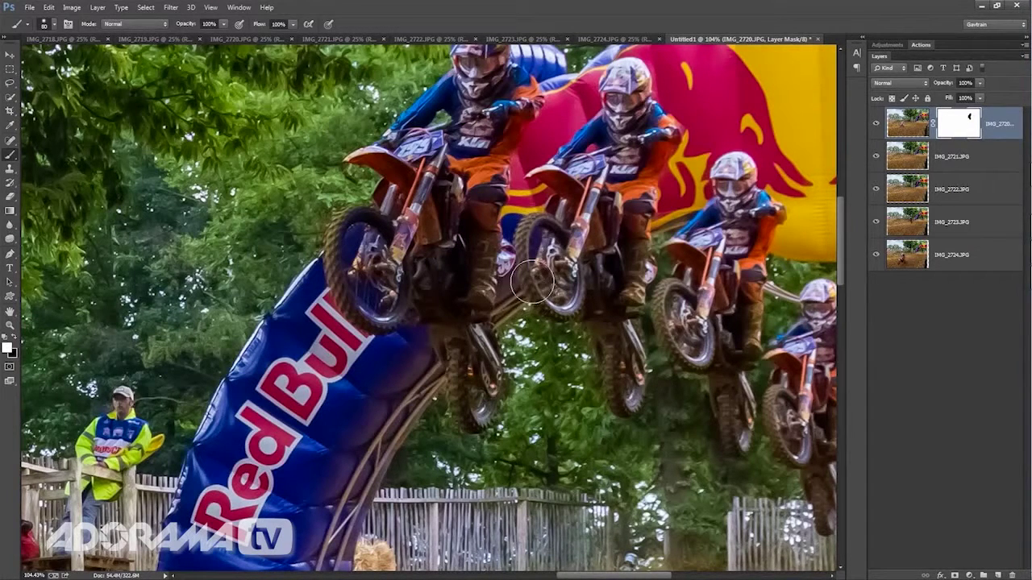
key("x")
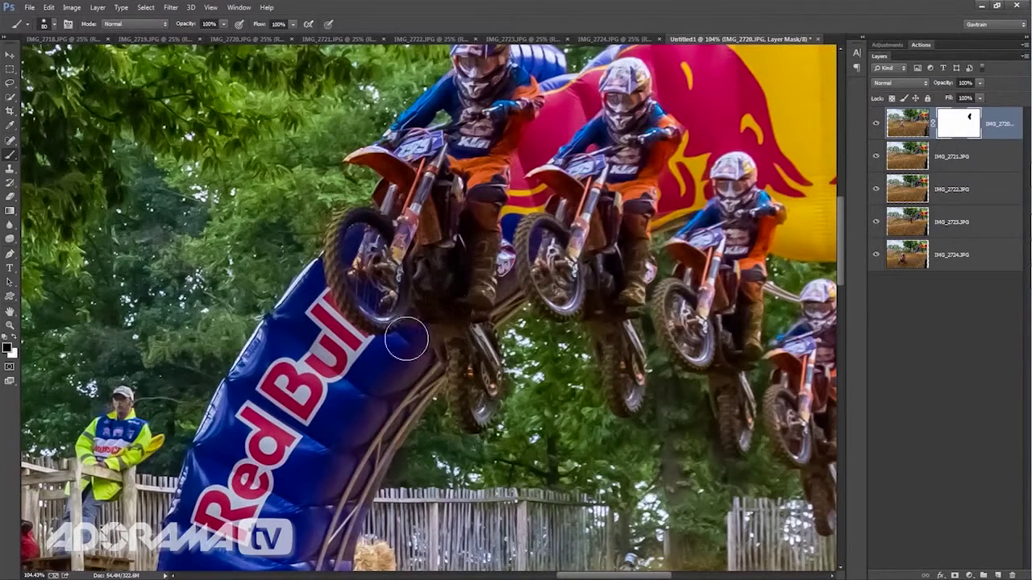
scroll(363, 297, "down", 3)
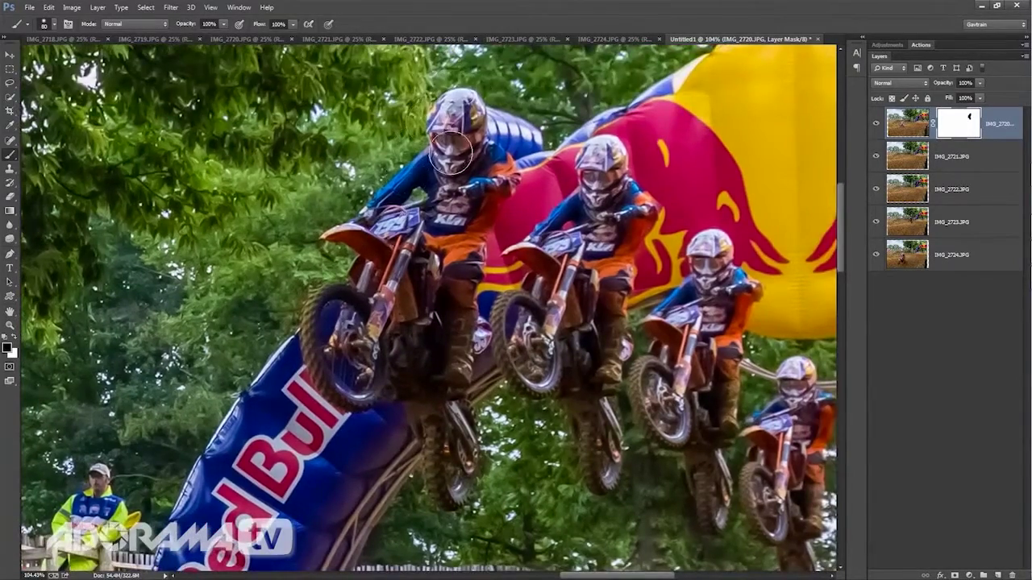
scroll(263, 80, "down", 2)
scroll(264, 79, "left", 2)
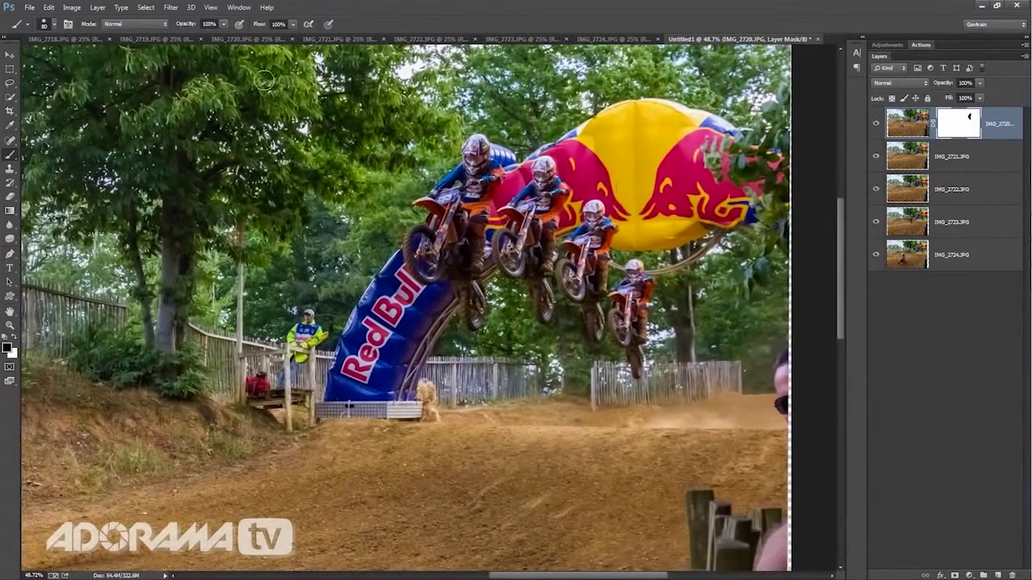
Merge the masked layer into IMG_2721 and add a white layer mask to IMG_2721
left_click(100, 7)
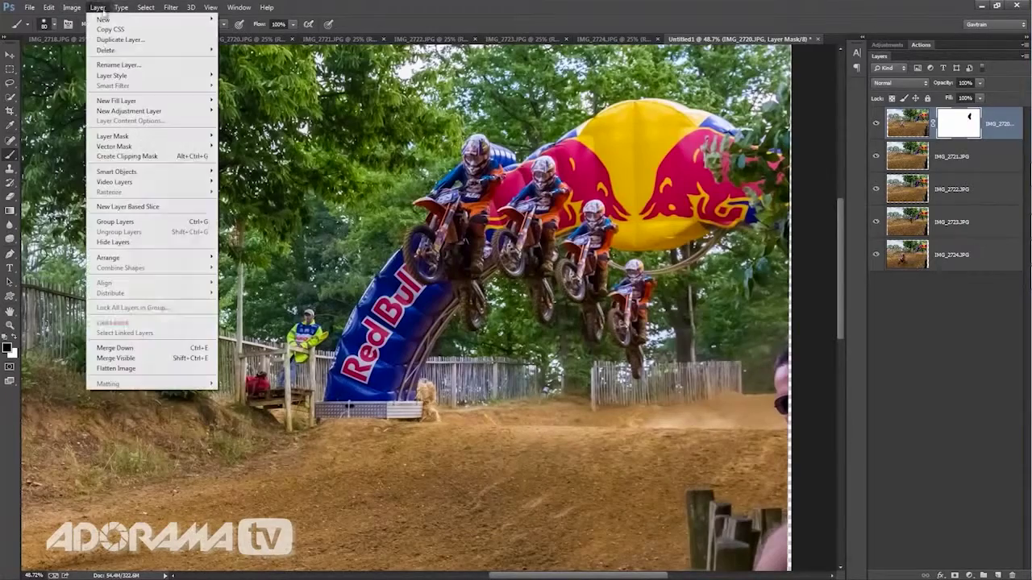
left_click(166, 346)
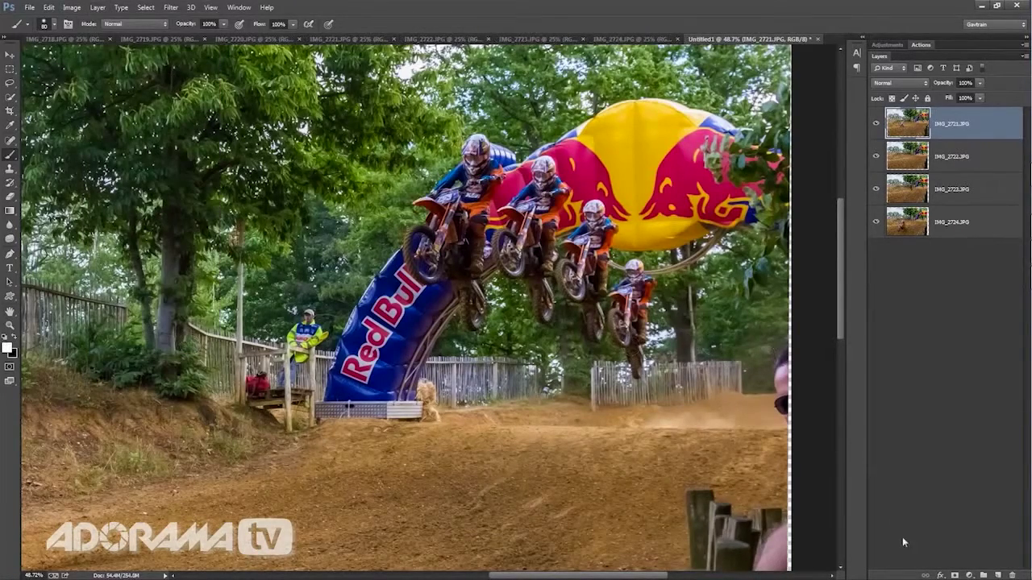
left_click(955, 575)
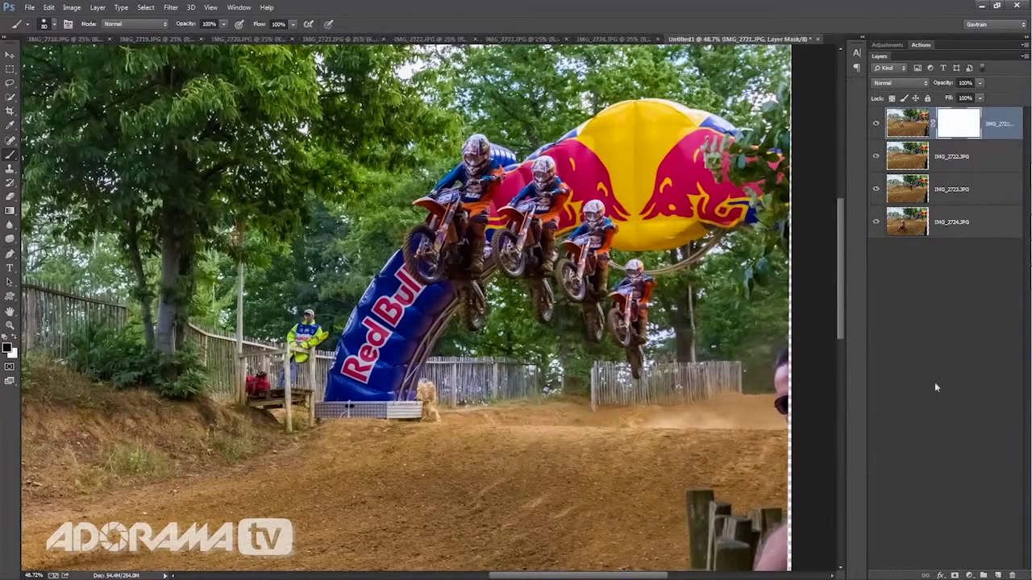
left_click(877, 127)
left_click(877, 127)
left_click(877, 128)
left_click(877, 128)
Paint the mask to fully reveal the next airborne rider from the layer below
mouse_move(345, 199)
left_mouse_down()
mouse_move(249, 248)
mouse_move(279, 210)
mouse_move(376, 174)
mouse_move(392, 211)
mouse_move(404, 197)
mouse_move(379, 238)
mouse_move(315, 246)
mouse_move(295, 270)
mouse_move(289, 291)
mouse_move(322, 338)
left_mouse_up()
left_click_drag(355, 283, 339, 339)
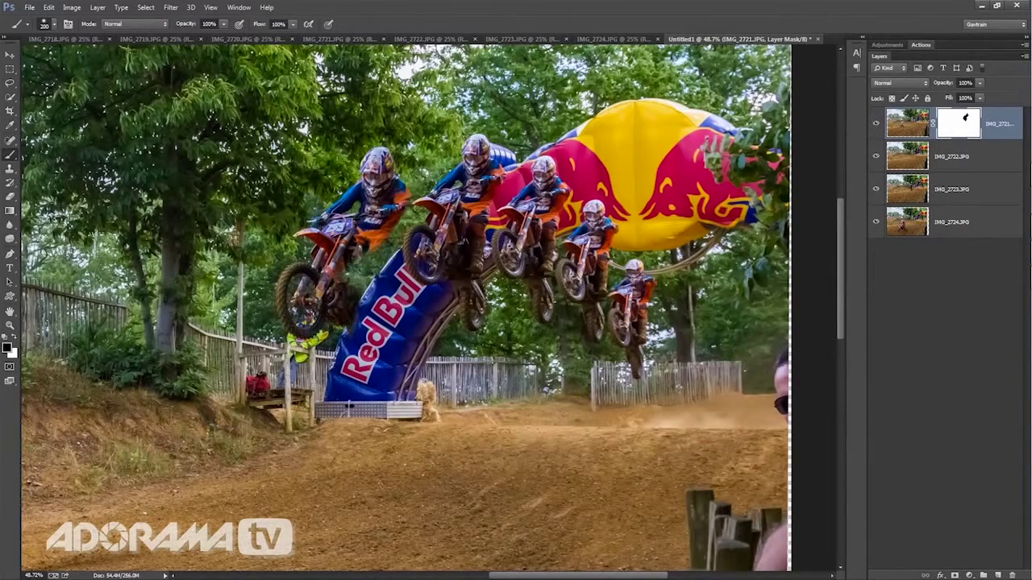
scroll(339, 339, "up", 2)
mouse_move(283, 290)
left_mouse_down()
mouse_move(339, 338)
mouse_move(419, 150)
mouse_move(443, 129)
mouse_move(413, 200)
mouse_move(424, 238)
mouse_move(403, 379)
mouse_move(357, 295)
mouse_move(383, 391)
mouse_move(407, 182)
mouse_move(313, 229)
mouse_move(305, 269)
left_mouse_up()
scroll(427, 306, "down", 5)
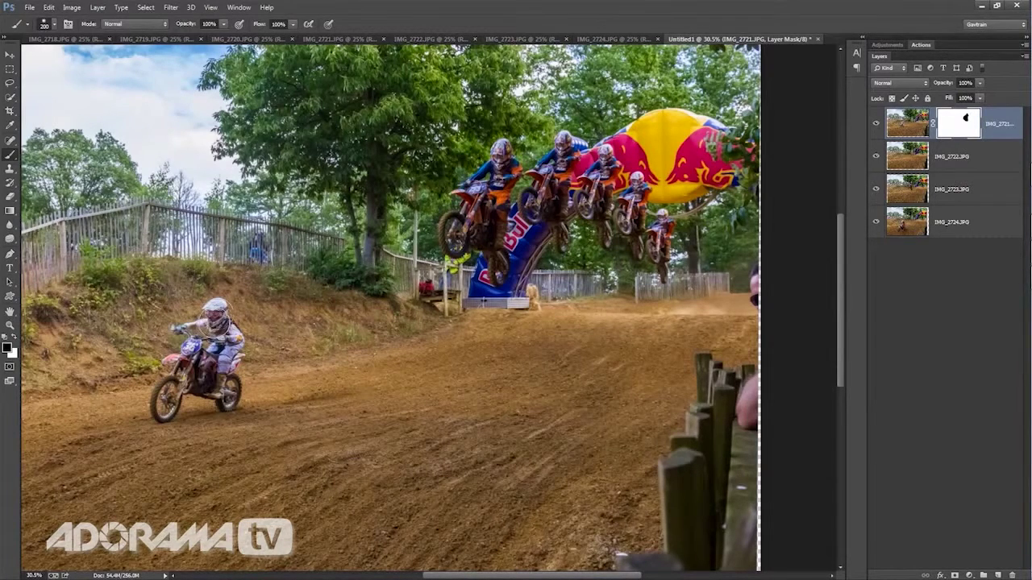
Mask out the lone rider on the track and the spot near the fence spectator
mouse_move(183, 327)
left_mouse_down()
mouse_move(162, 405)
mouse_move(187, 396)
mouse_move(225, 335)
mouse_move(243, 373)
mouse_move(187, 413)
left_mouse_up()
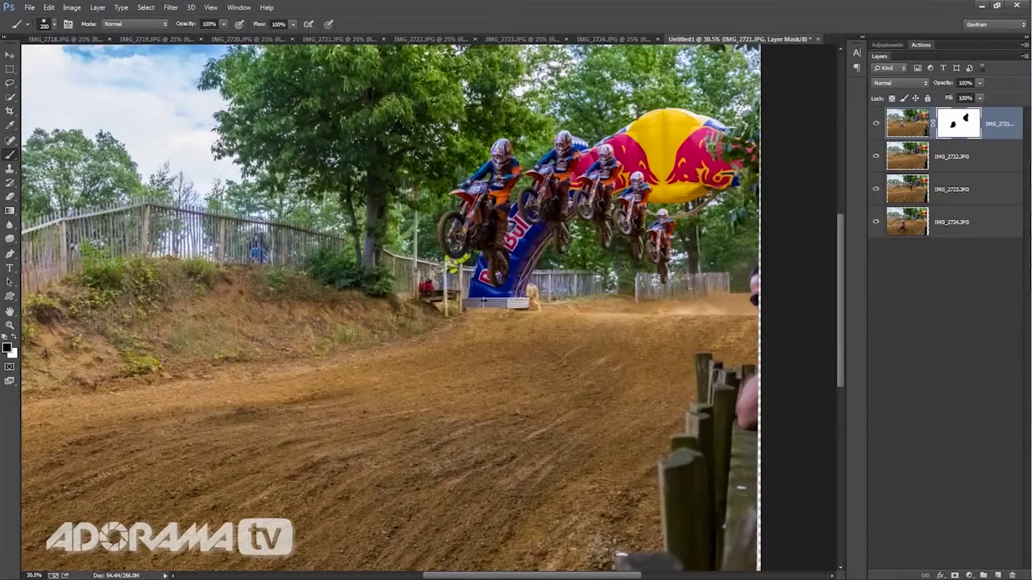
scroll(257, 246, "up", 3)
mouse_move(256, 242)
left_mouse_down()
mouse_move(255, 272)
mouse_move(255, 246)
left_mouse_up()
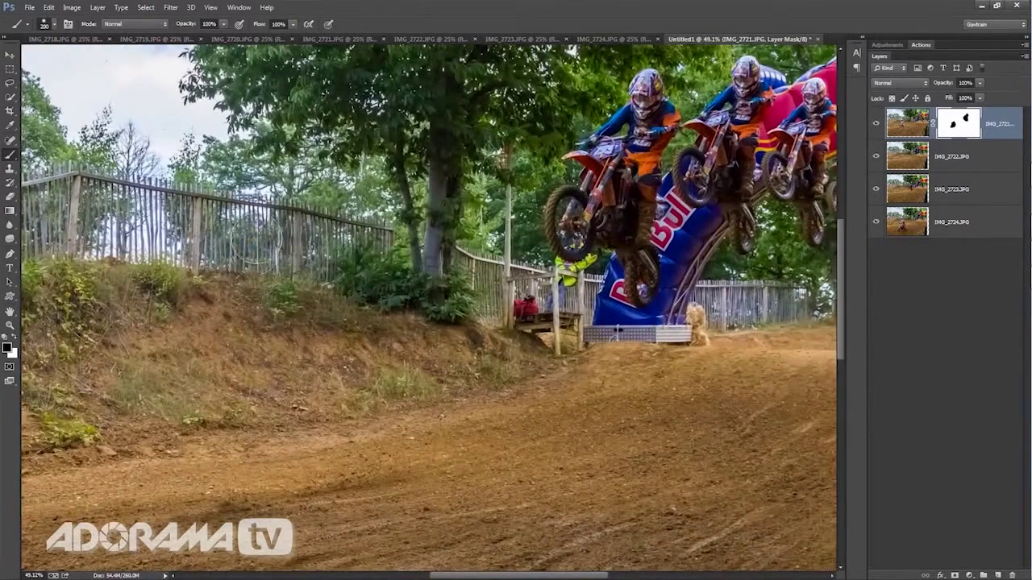
scroll(266, 344, "down", 2)
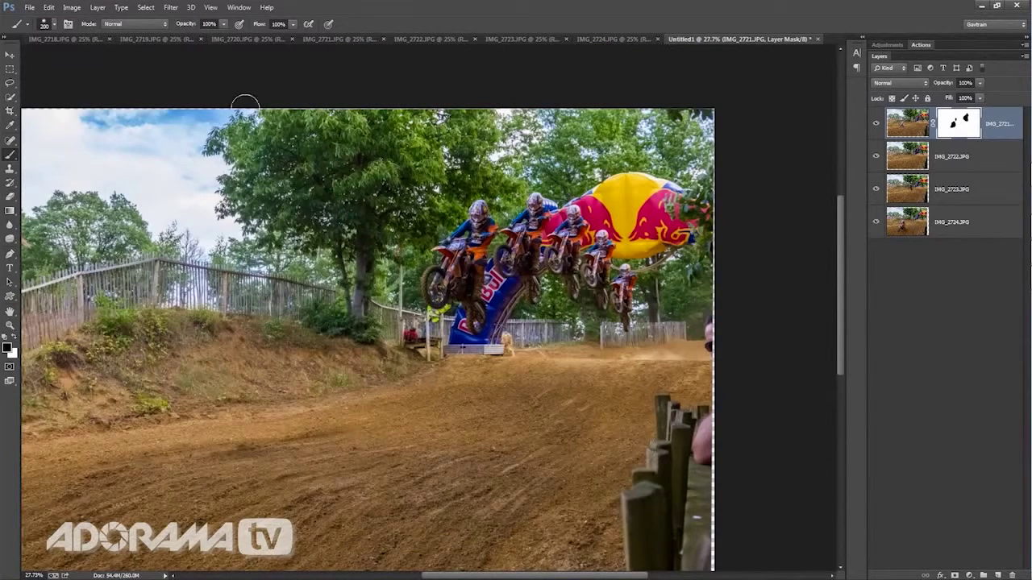
left_click(96, 7)
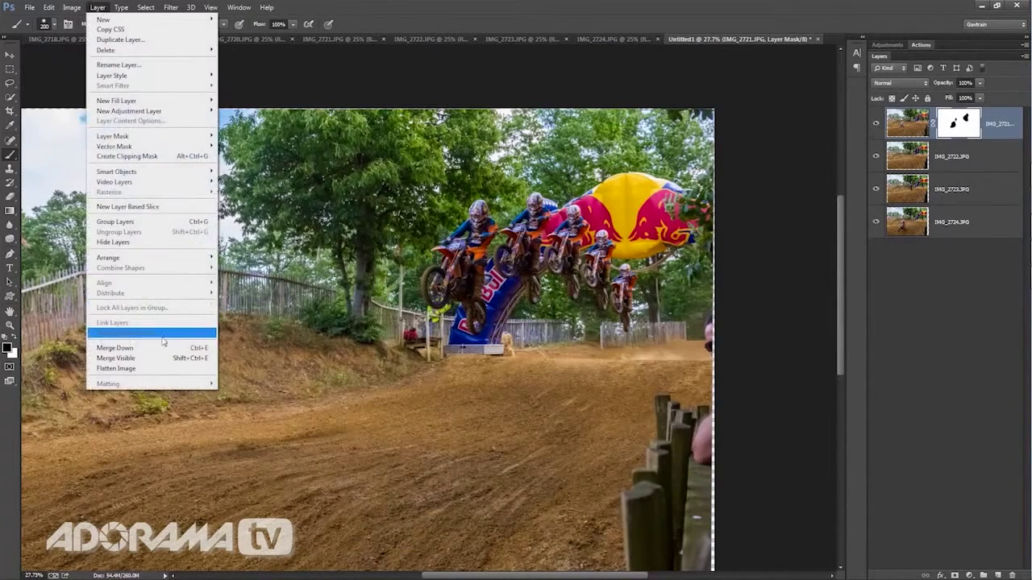
Merge into IMG_2722, mask it, and reveal the rider by the bank at left
left_click(117, 348)
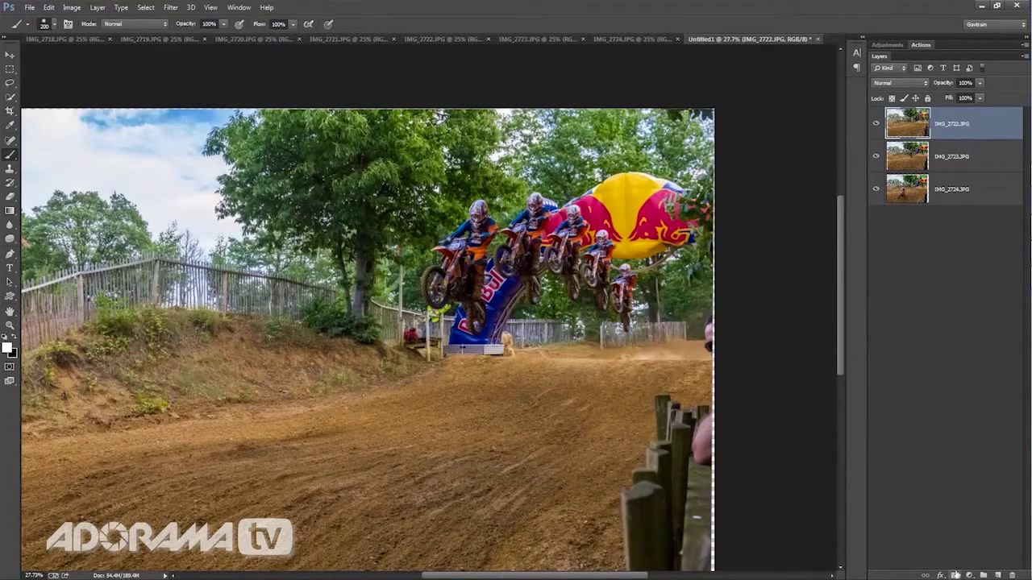
left_click(955, 575)
left_click(876, 123)
left_click(877, 123)
mouse_move(375, 278)
left_mouse_down()
mouse_move(390, 255)
mouse_move(371, 354)
mouse_move(336, 354)
mouse_move(370, 320)
mouse_move(347, 339)
mouse_move(370, 339)
mouse_move(381, 289)
mouse_move(387, 408)
mouse_move(379, 270)
left_mouse_up()
key("bracketright")
key("bracketright")
key("bracketright")
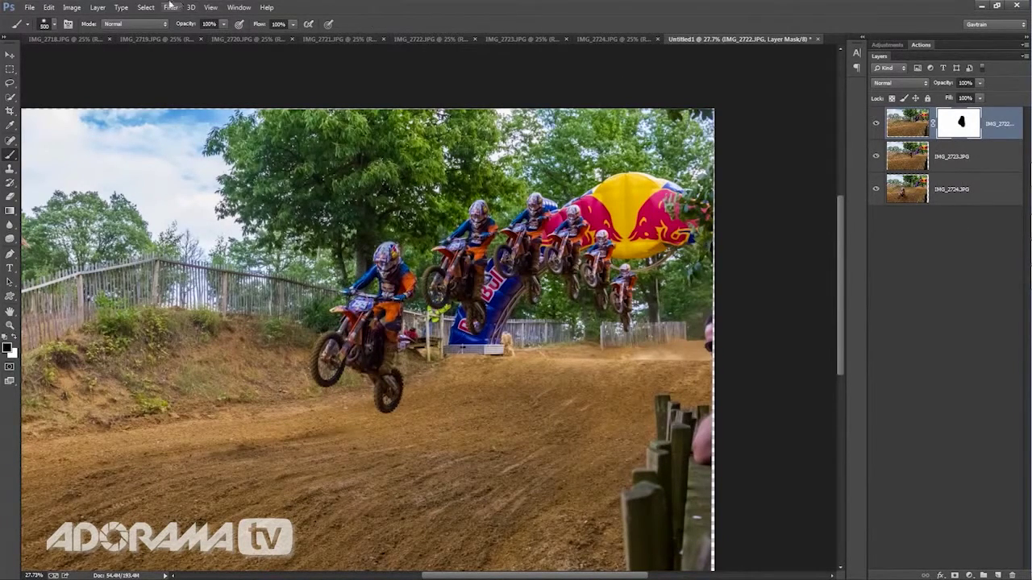
Merge into IMG_2723, mask it, and reveal IMG_2724's cornering foreground rider
left_click(98, 7)
left_click(133, 345)
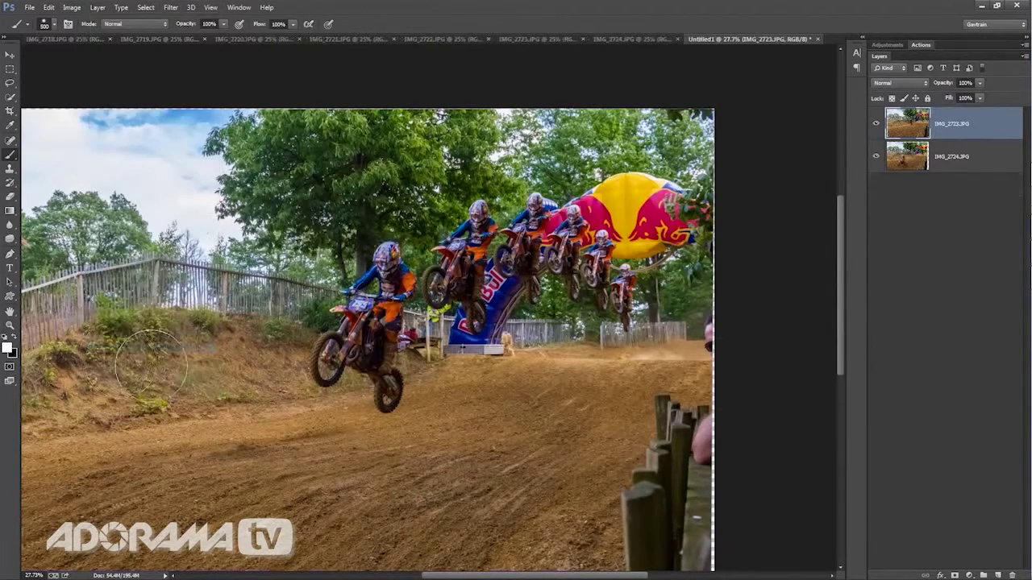
left_click(954, 575)
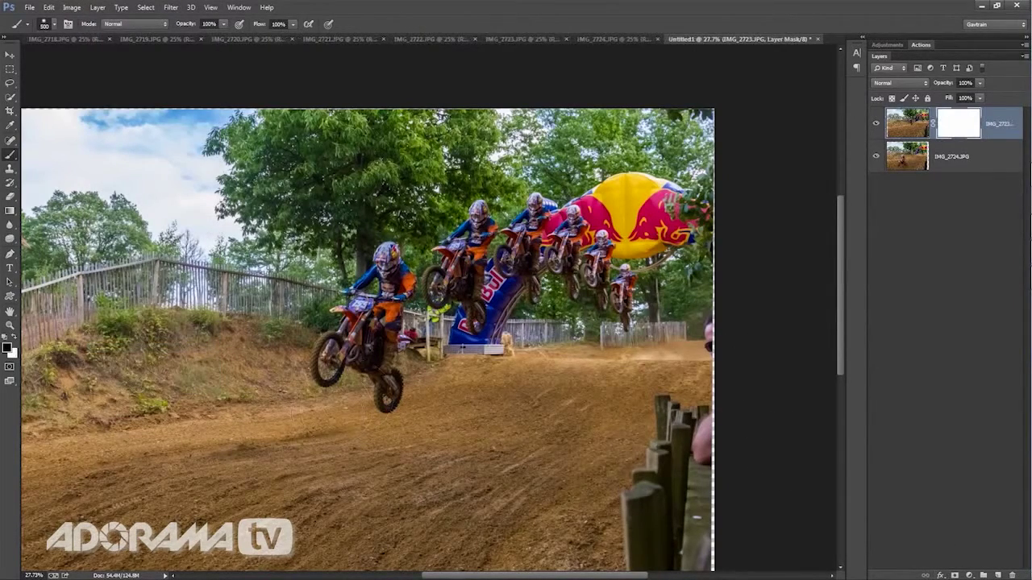
mouse_move(288, 416)
left_mouse_down()
mouse_move(417, 318)
mouse_move(320, 321)
mouse_move(331, 266)
mouse_move(266, 383)
mouse_move(272, 440)
mouse_move(359, 411)
mouse_move(391, 417)
mouse_move(364, 280)
mouse_move(408, 438)
mouse_move(433, 423)
mouse_move(396, 468)
mouse_move(275, 533)
mouse_move(464, 417)
mouse_move(382, 447)
mouse_move(436, 466)
mouse_move(445, 427)
mouse_move(399, 428)
mouse_move(434, 425)
mouse_move(365, 469)
mouse_move(507, 422)
mouse_move(496, 467)
mouse_move(562, 448)
mouse_move(317, 457)
mouse_move(285, 411)
mouse_move(295, 481)
mouse_move(360, 297)
mouse_move(375, 402)
mouse_move(439, 485)
mouse_move(453, 476)
mouse_move(400, 391)
left_mouse_up()
key("ctrl+minus")
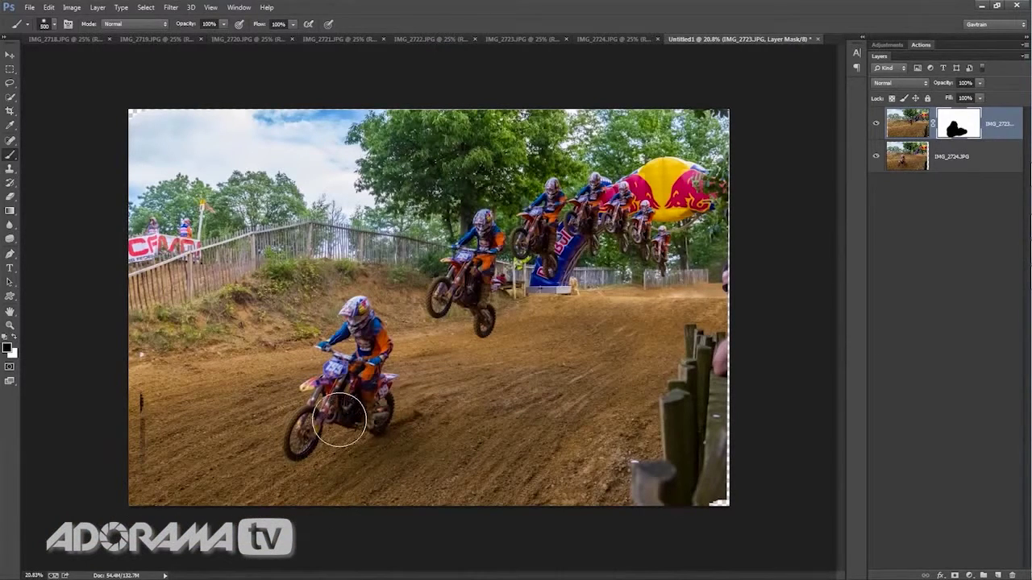
left_click(98, 7)
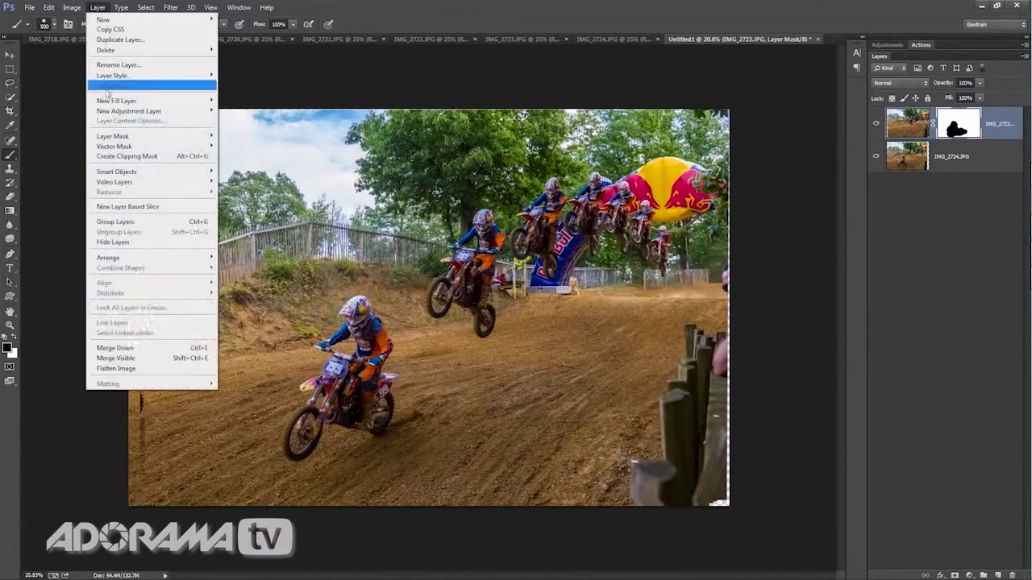
Merge down to a single IMG_2724 layer and crop in the top-left, bottom and right edges
left_click(137, 347)
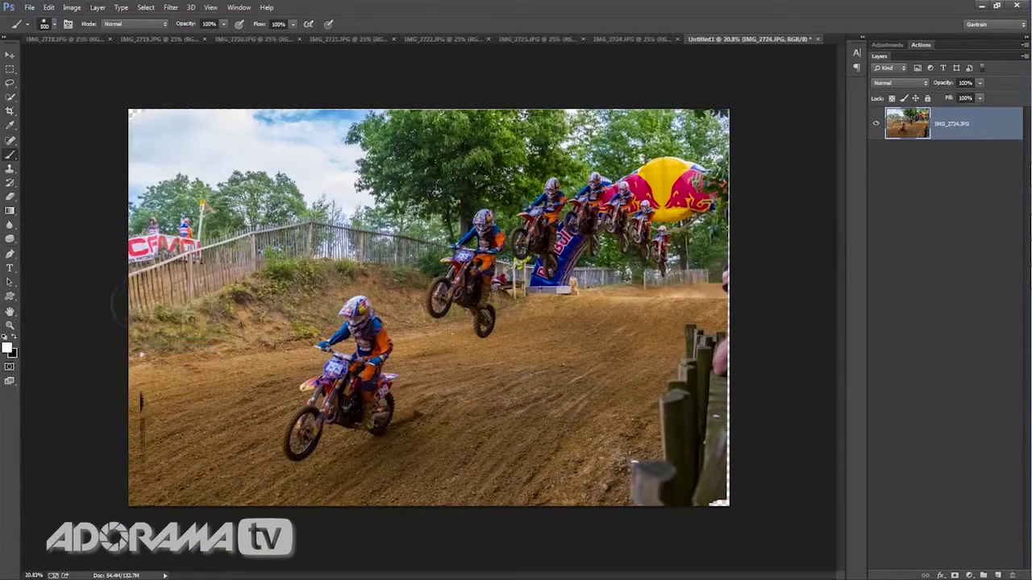
left_click(10, 110)
left_click_drag(132, 113, 178, 100)
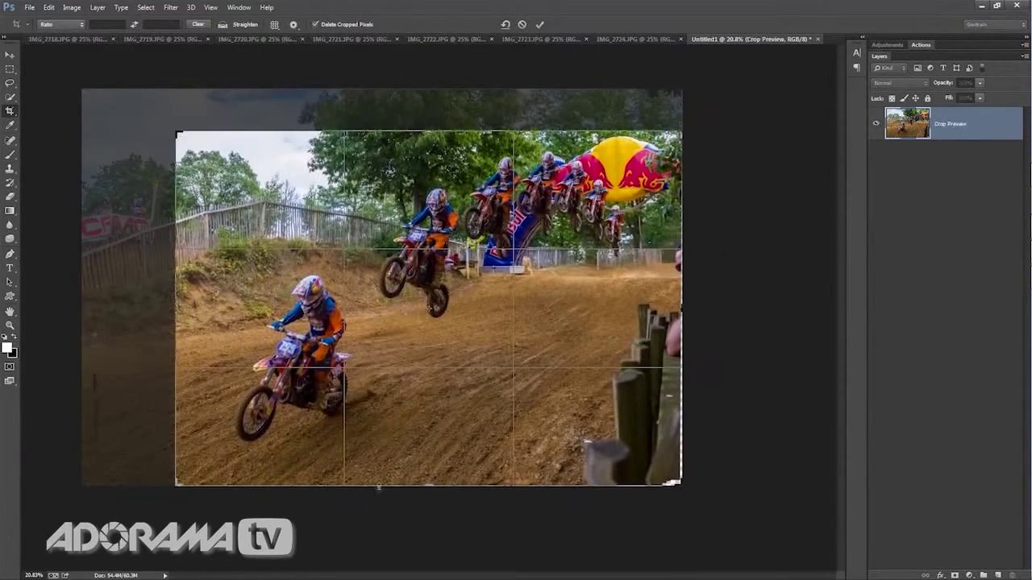
left_click_drag(433, 487, 484, 472)
mouse_move(683, 301)
left_mouse_down()
mouse_move(686, 293)
mouse_move(672, 306)
left_mouse_up()
left_click_drag(486, 105, 488, 107)
left_click(541, 26)
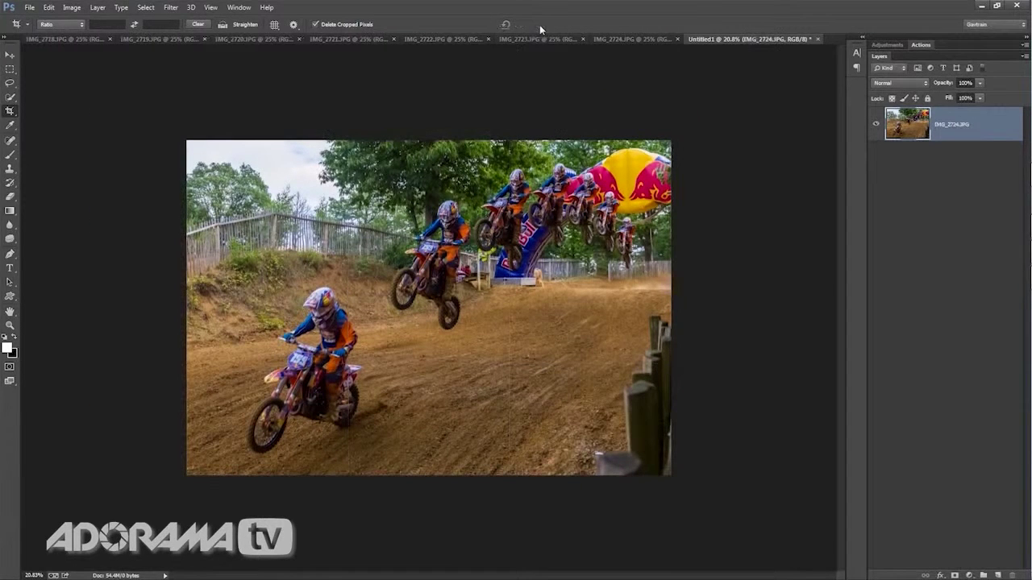
Clone dirt track over the lower-right fence posts using the Clone Stamp, enlarging the brush partway
left_click(9, 170)
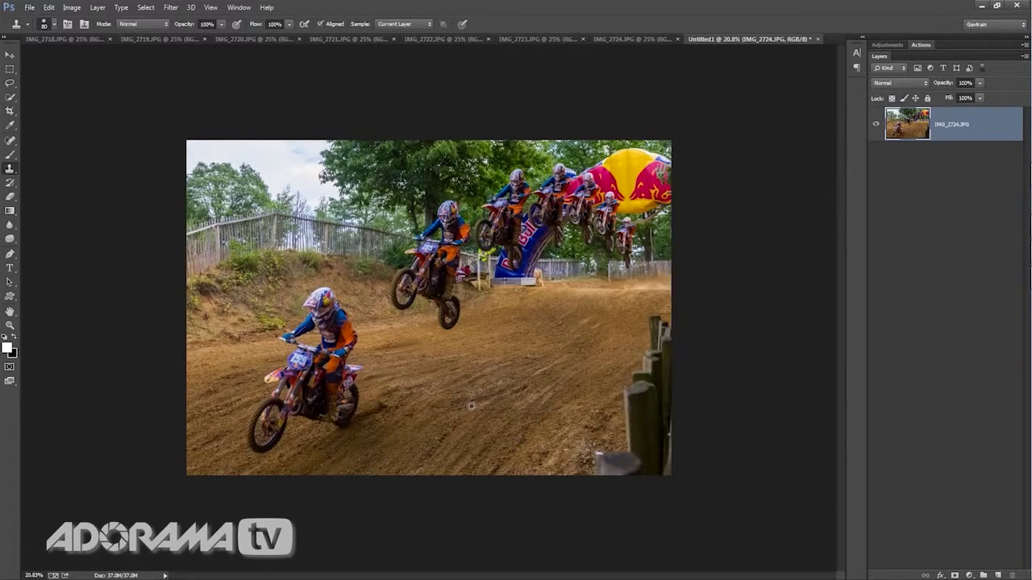
mouse_move(605, 433)
left_mouse_down()
mouse_move(632, 450)
mouse_move(601, 463)
mouse_move(654, 471)
mouse_move(654, 392)
left_mouse_up()
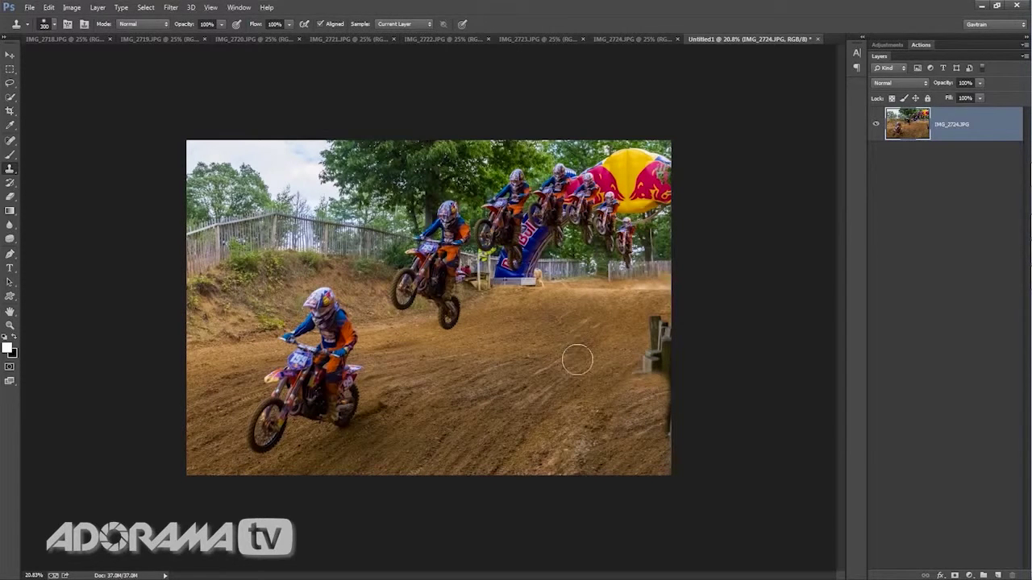
key("bracketright")
key("bracketright")
key("bracketright")
mouse_move(661, 346)
left_mouse_down()
mouse_move(659, 330)
mouse_move(639, 387)
mouse_move(663, 430)
left_mouse_up()
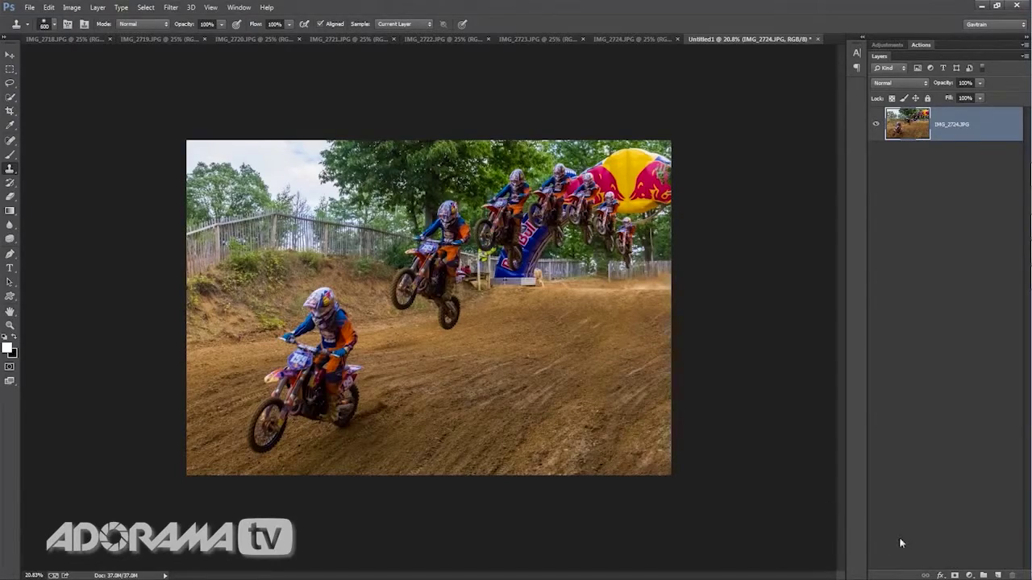